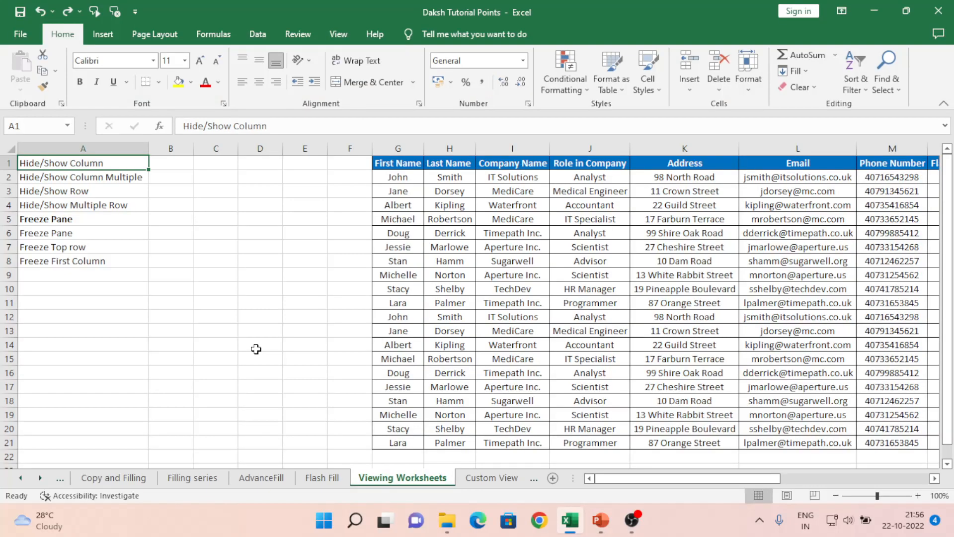
- Select the data table from the First Name header in G1 through the last used cell
click(182, 221)
key(ctrl+Up)
key(ctrl+Left)
click(398, 160)
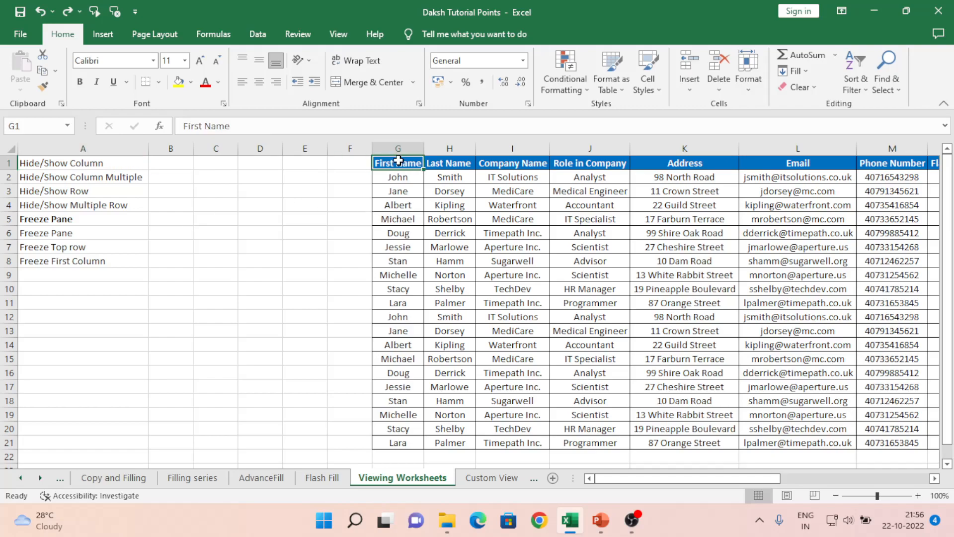
key(ctrl+shift+End)
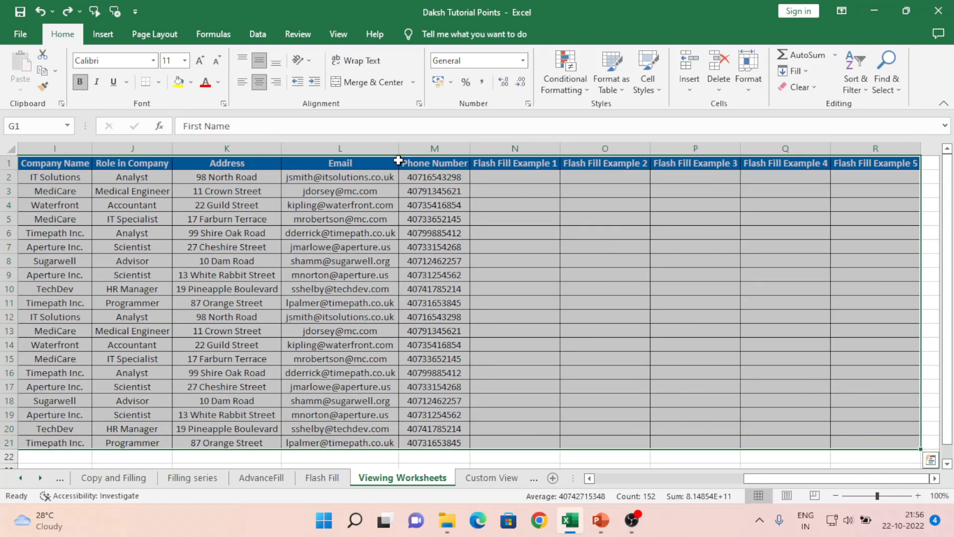
- Hide columns N through Q, which hold Flash Fill Example 1 to 4
click(538, 143)
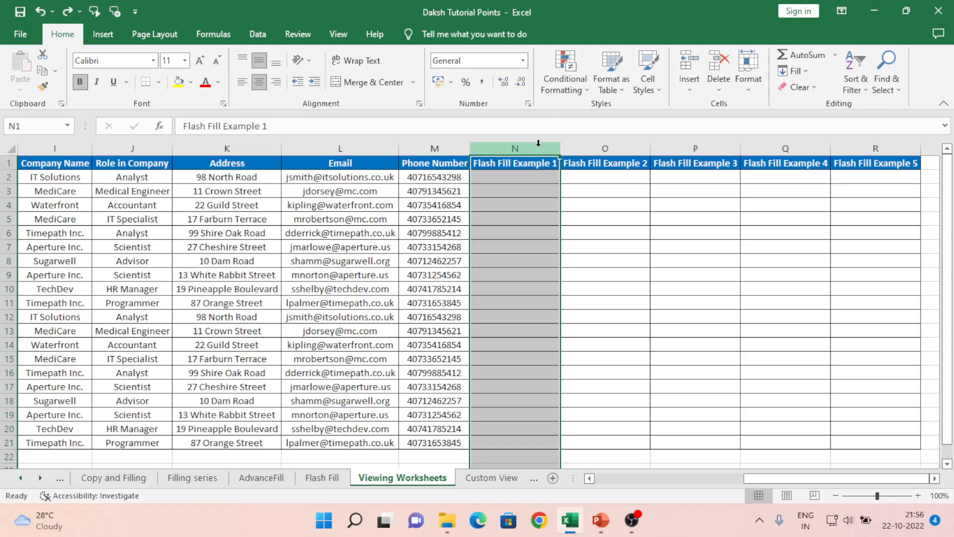
drag(538, 143, 758, 148)
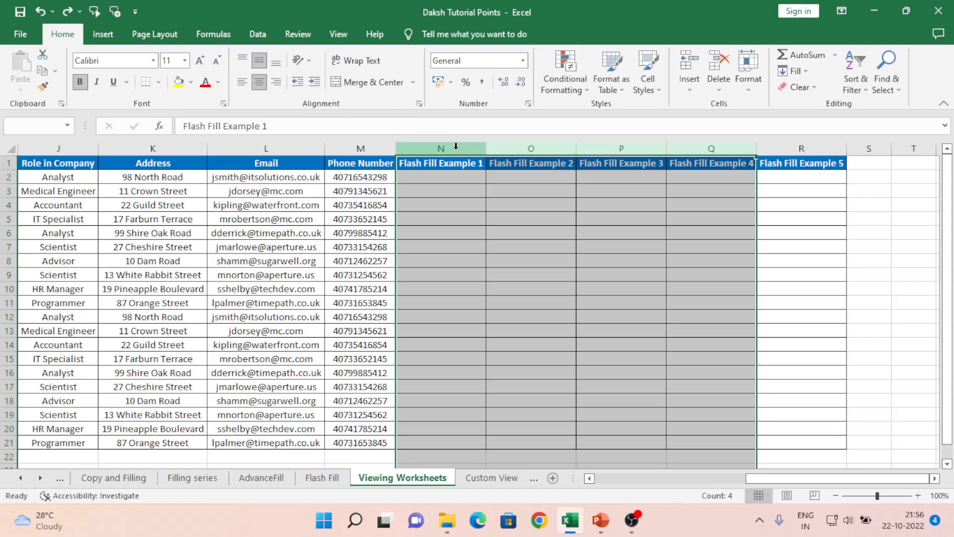
right_click(534, 147)
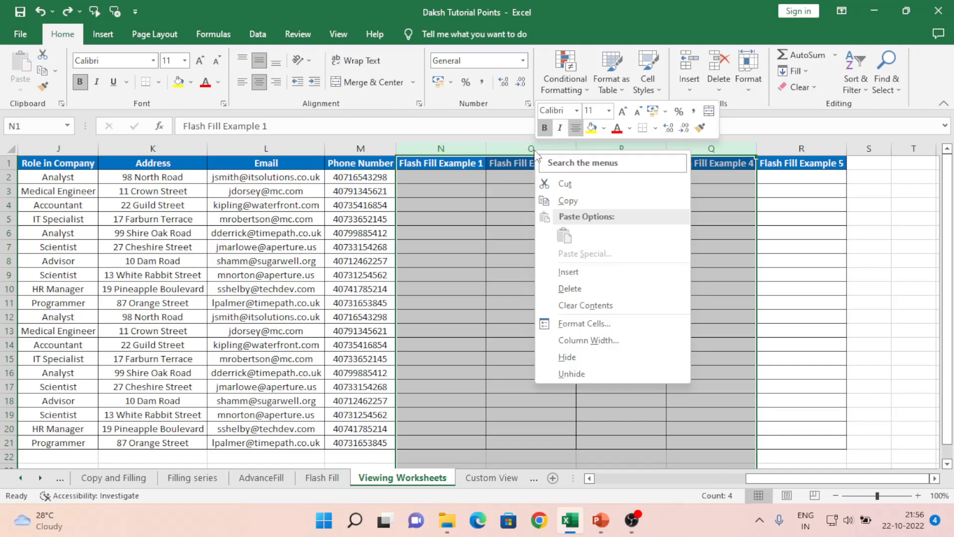
click(567, 358)
click(443, 228)
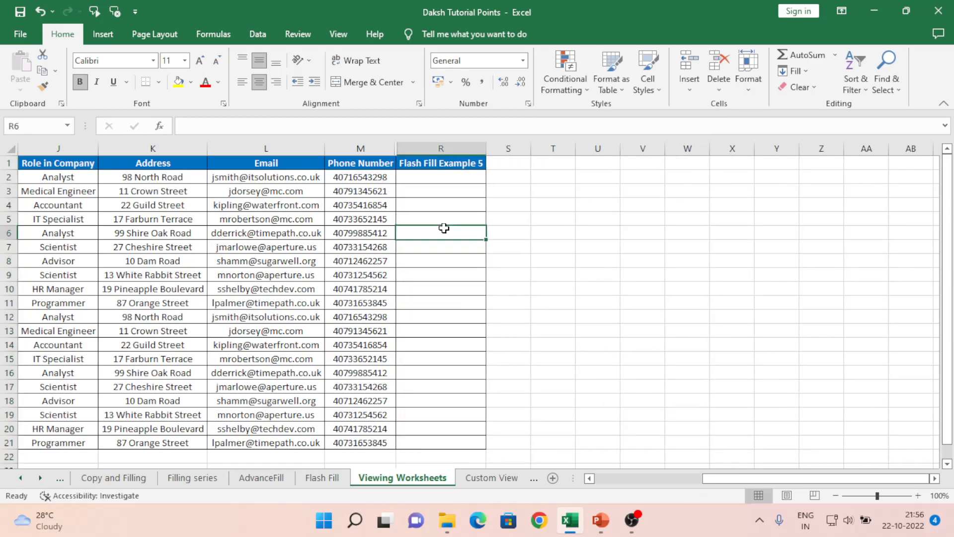
- Examine the column headers on both sides of the hidden range and back towards the start of the table
key(Left)
key(Left)
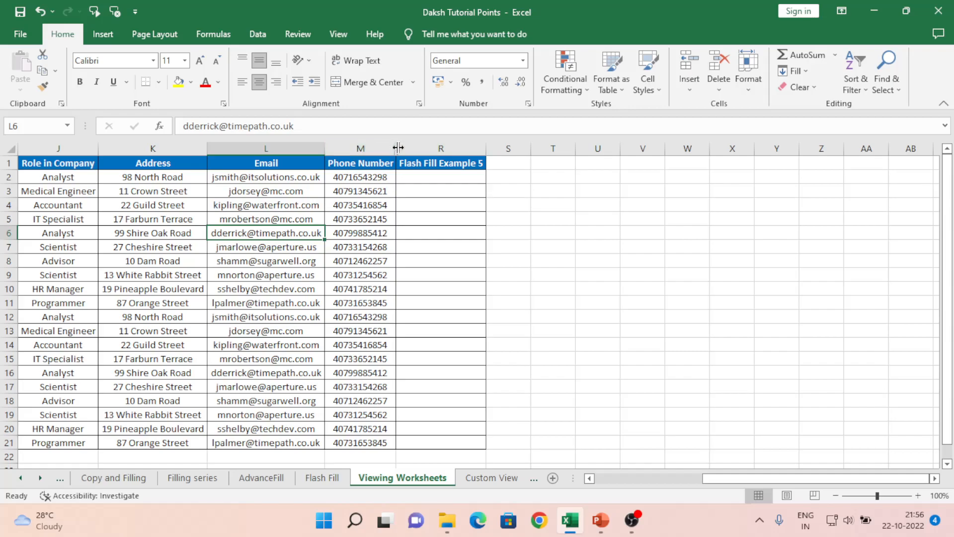
click(408, 164)
key(Left)
key(Left)
key(Left)
key(Left)
key(Left)
key(Left)
key(Left)
key(Left)
key(Left)
key(Right)
key(Right)
key(Right)
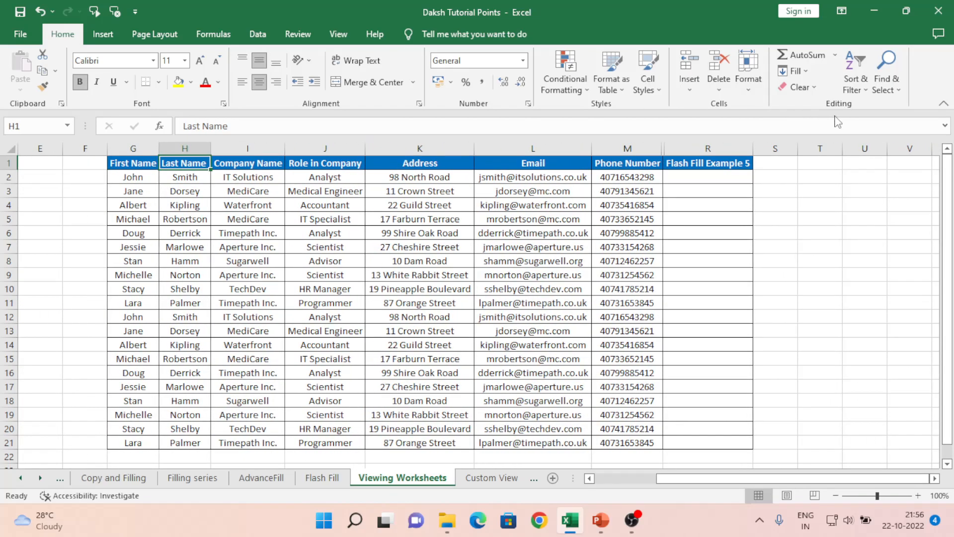
- Reveal hidden columns Q and P by widening them out from the boundary after the Phone Number column
click(692, 147)
drag(692, 147, 744, 147)
drag(670, 152, 724, 149)
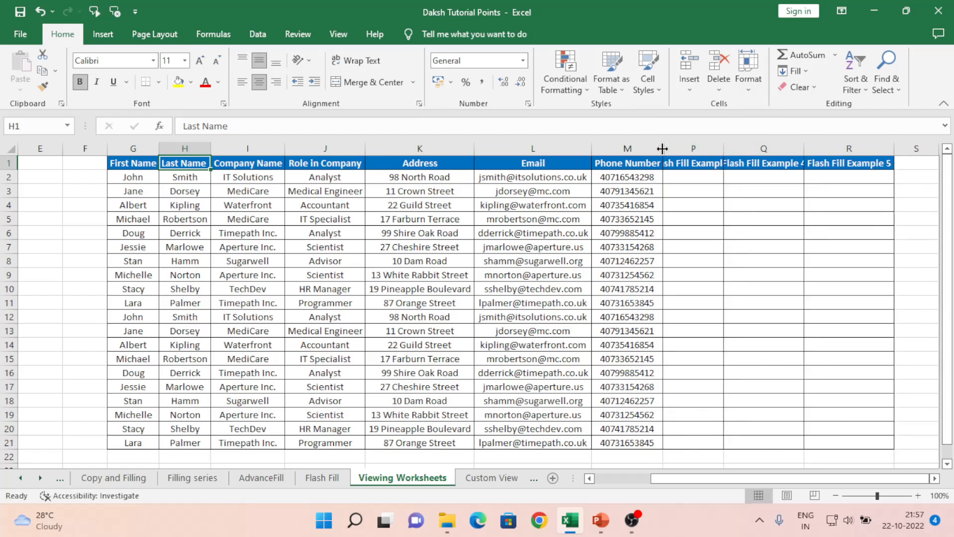
- Undo the column reveals and the hiding of columns N to Q, and redo the hiding
key(ctrl+z)
key(ctrl+z)
key(ctrl+z)
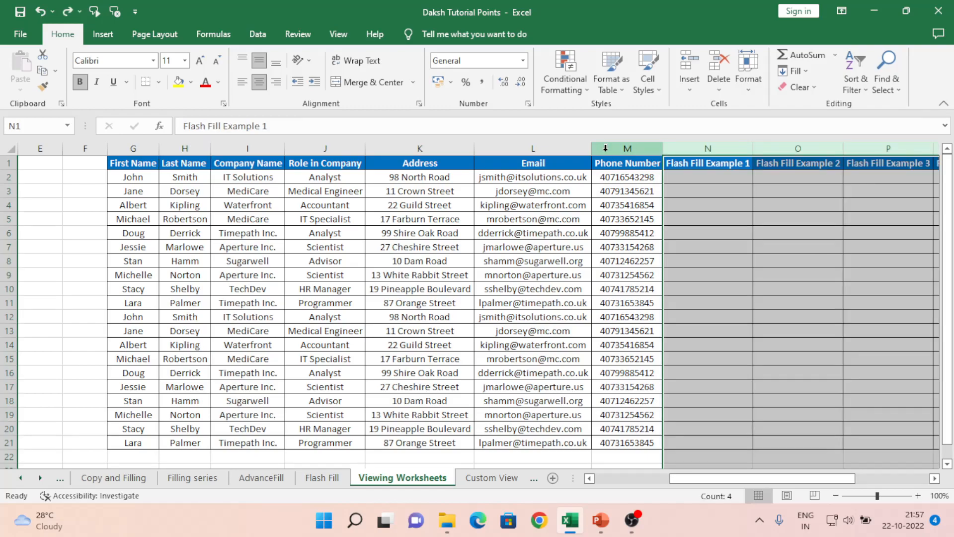
key(ctrl+y)
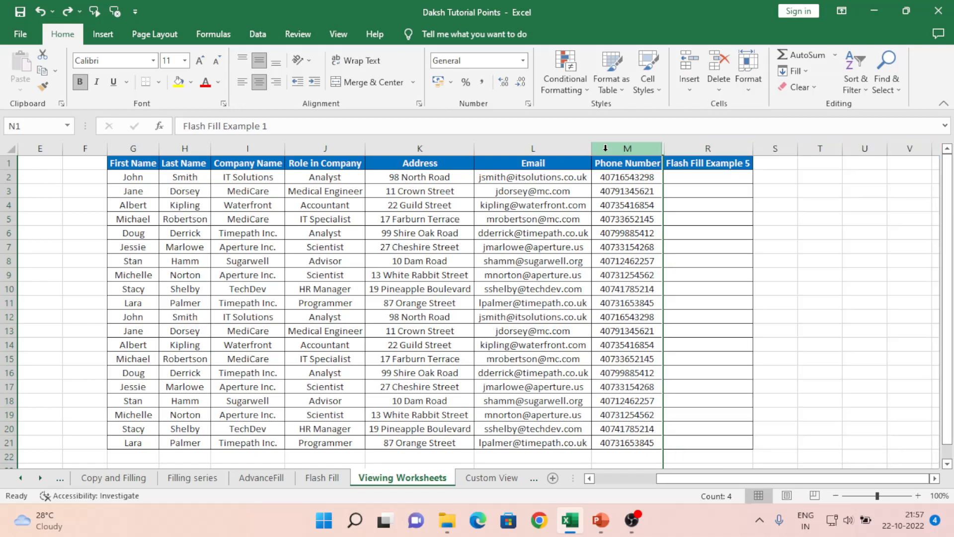
- Unhide the columns between Phone Number and Flash Fill Example 5, using a selection from column L through S
click(569, 148)
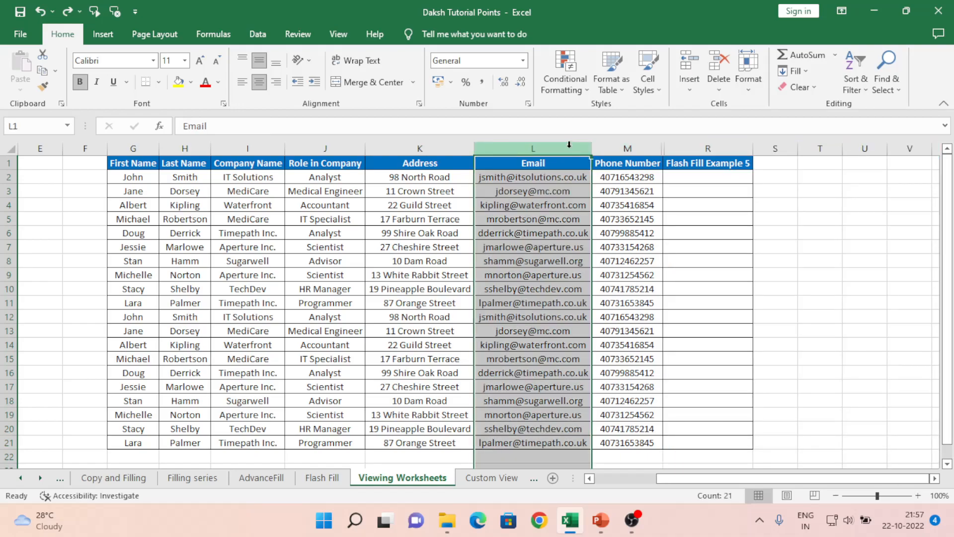
key(shift+Right)
key(shift+Right)
key(shift+Right)
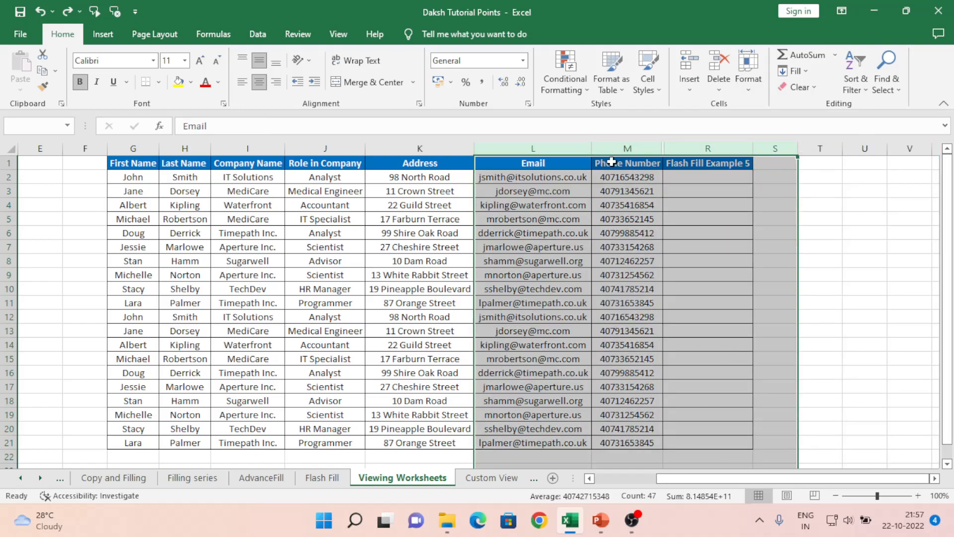
right_click(644, 145)
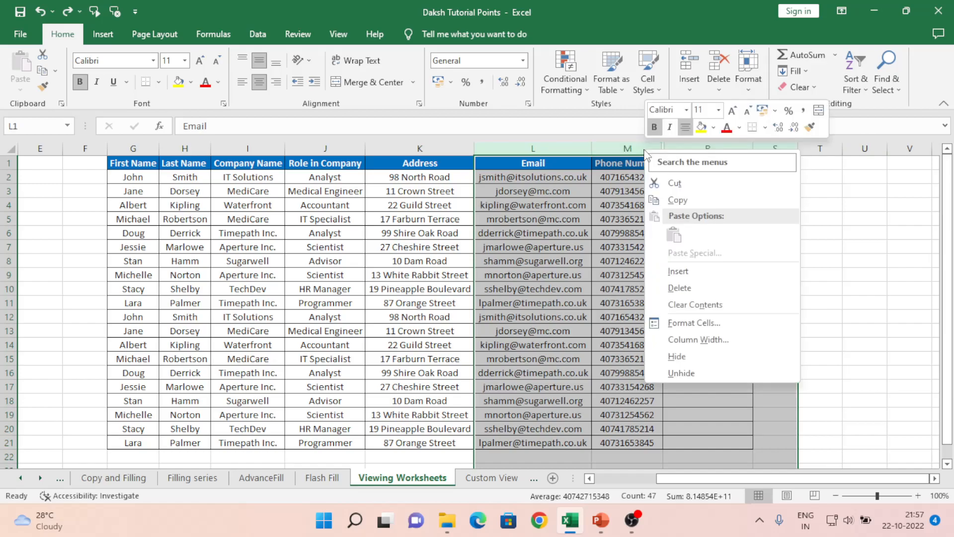
click(680, 374)
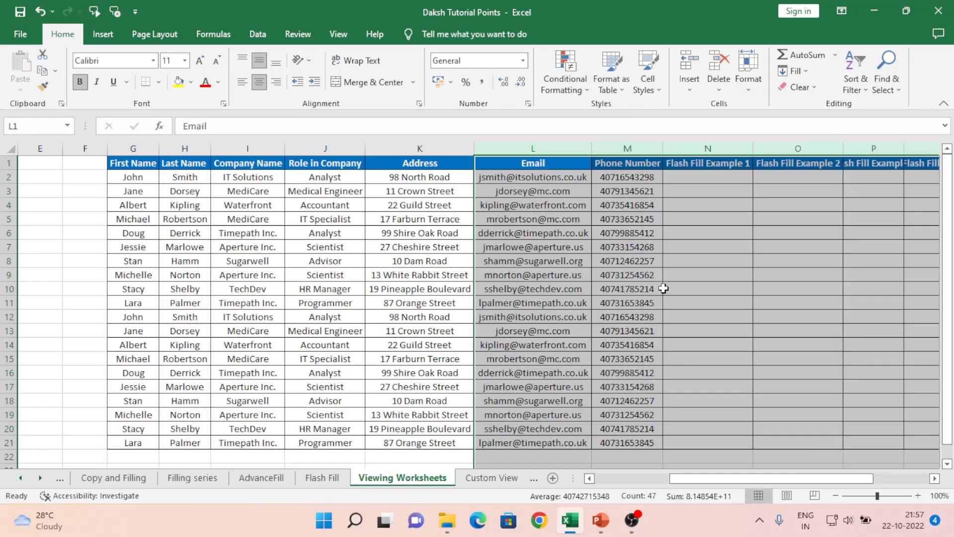
- Look through the Flash Fill Example headers in columns N to R
click(678, 164)
key(Right)
key(Right)
key(Right)
key(Right)
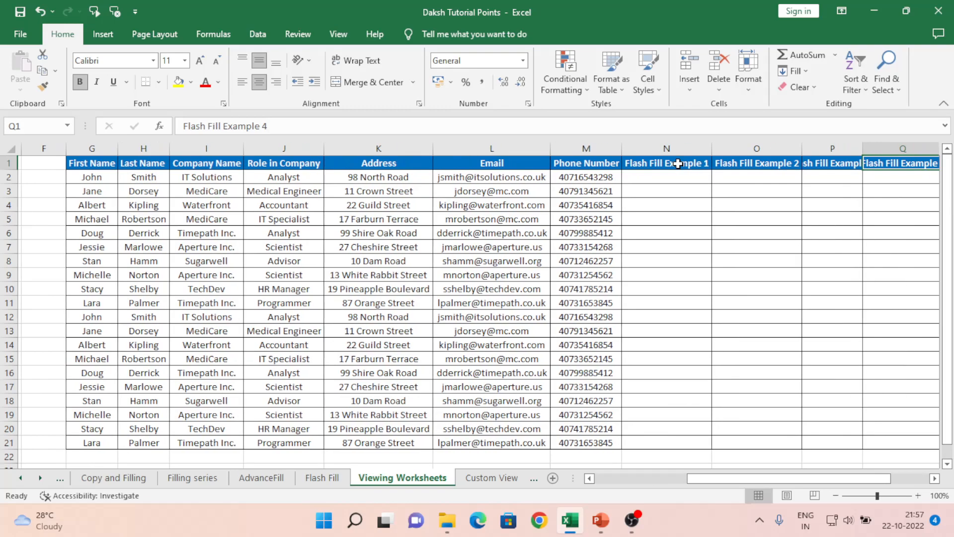
key(Left)
key(Left)
key(Left)
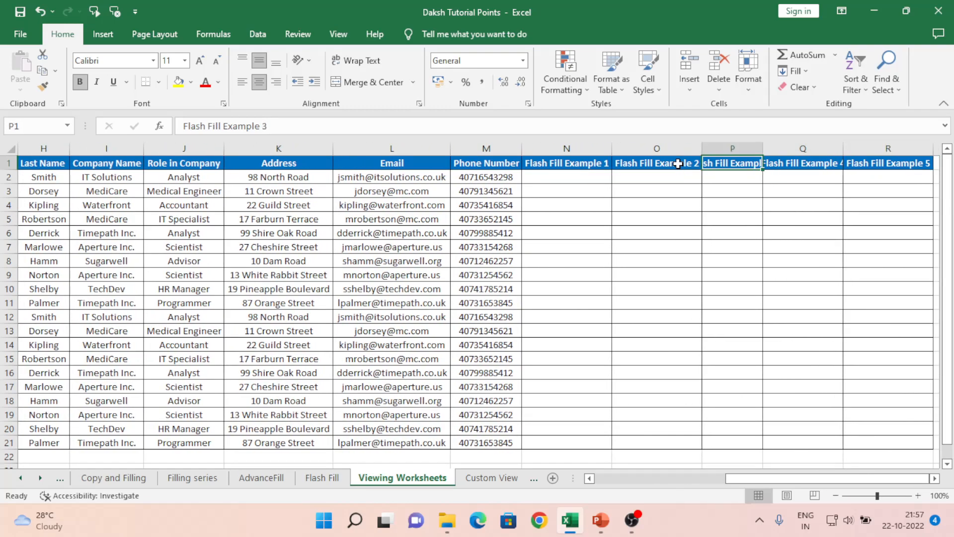
- Hide columns N through P, Flash Fill Example 1 to 3
drag(552, 142, 745, 143)
right_click(536, 145)
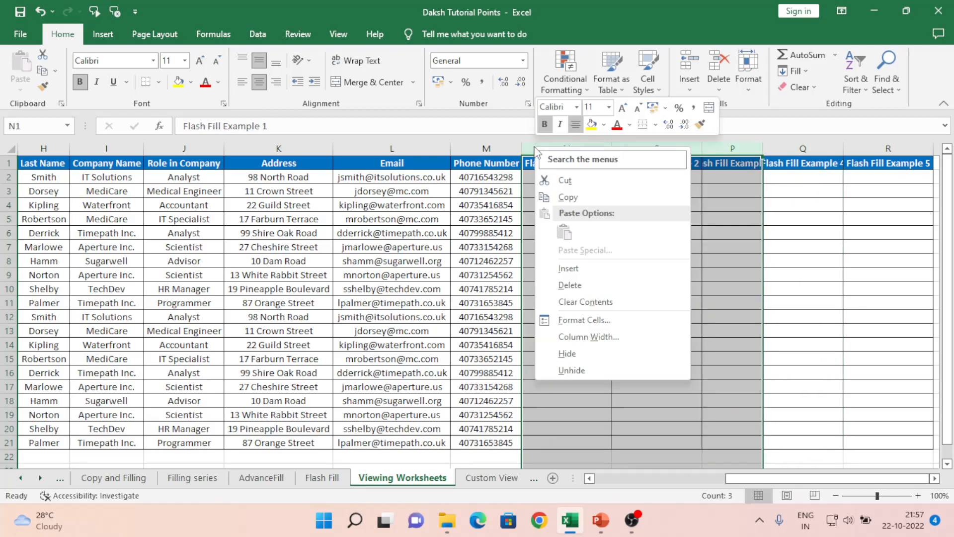
click(569, 360)
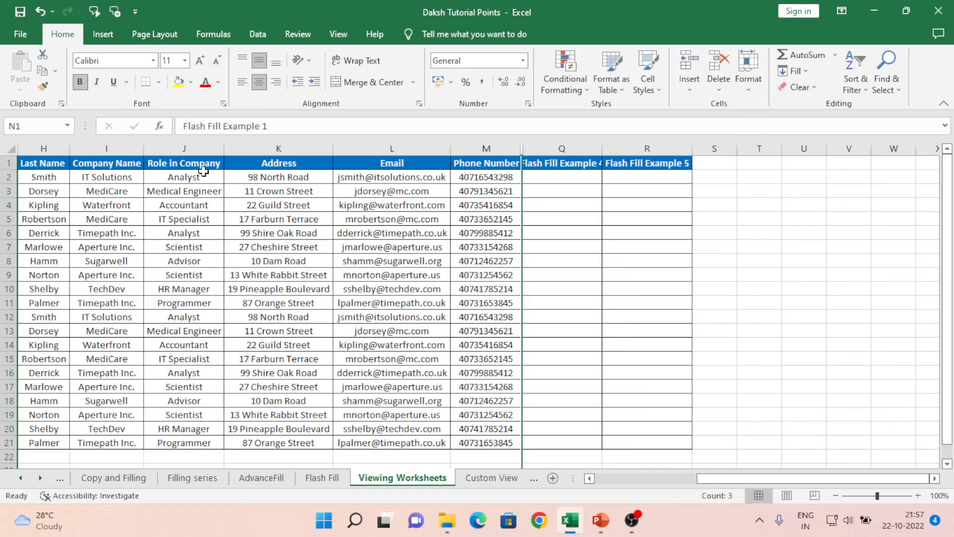
- Hide the Role in Company column (J)
click(189, 144)
right_click(190, 144)
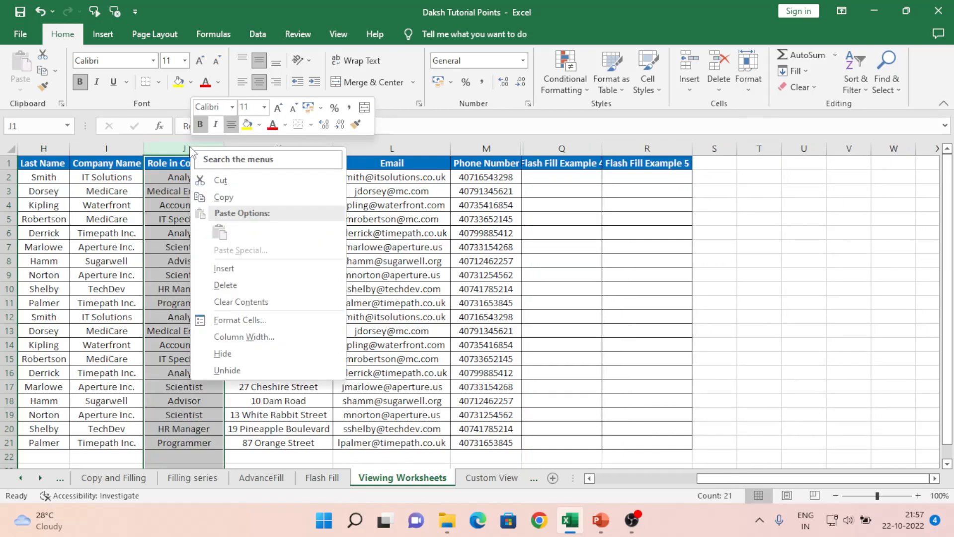
click(225, 356)
click(211, 287)
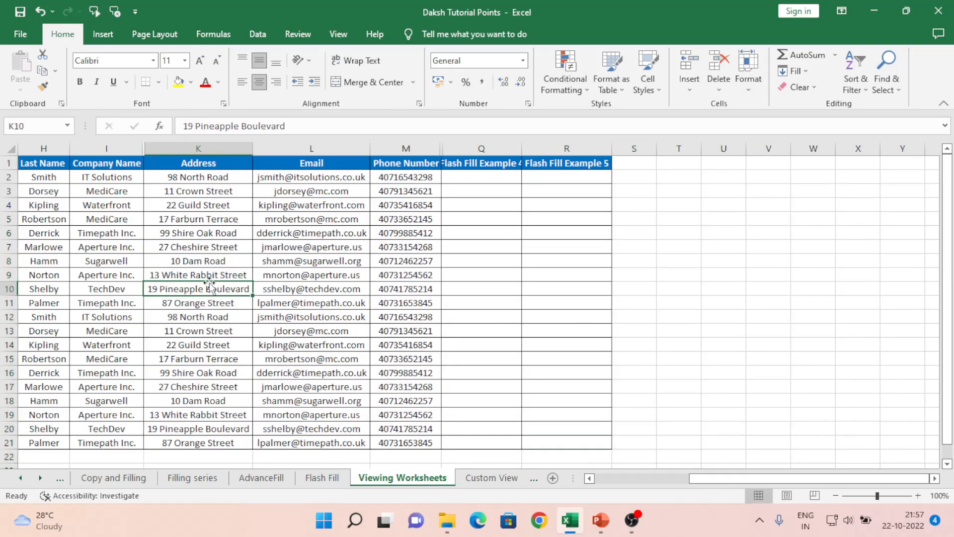
- Select the entire worksheet and unhide all of its hidden columns at once
key(ctrl+Up)
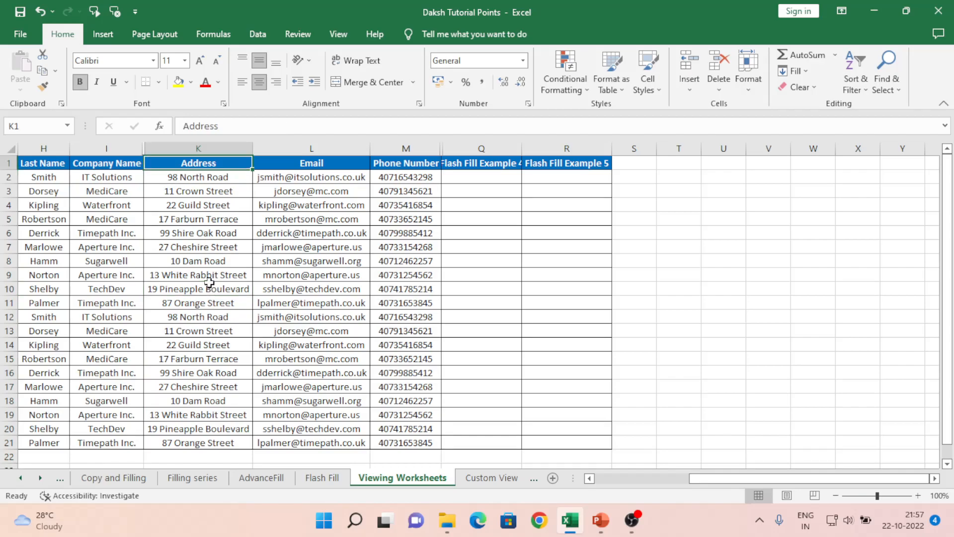
key(Left)
key(Left)
key(Left)
key(Left)
key(Left)
key(Left)
key(Left)
key(Left)
key(Left)
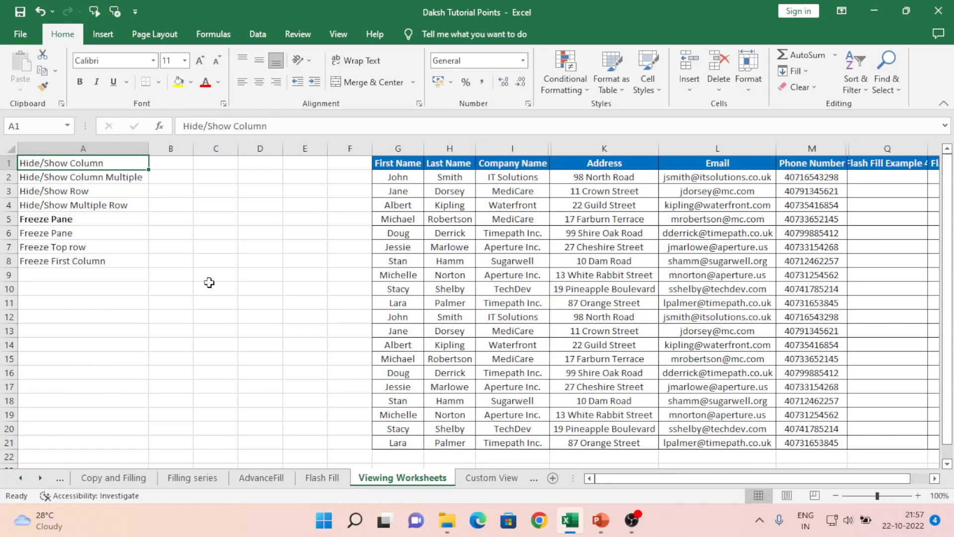
click(11, 148)
right_click(167, 149)
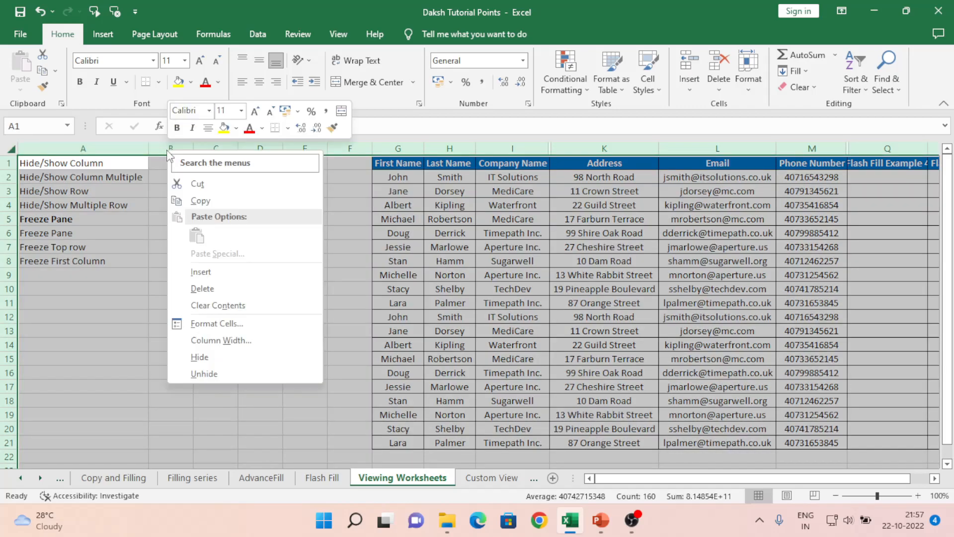
click(212, 377)
click(659, 171)
- Review the Address and Email columns and the topic list in column A as far as Hide/Show Row
key(Right)
key(Down)
key(Up)
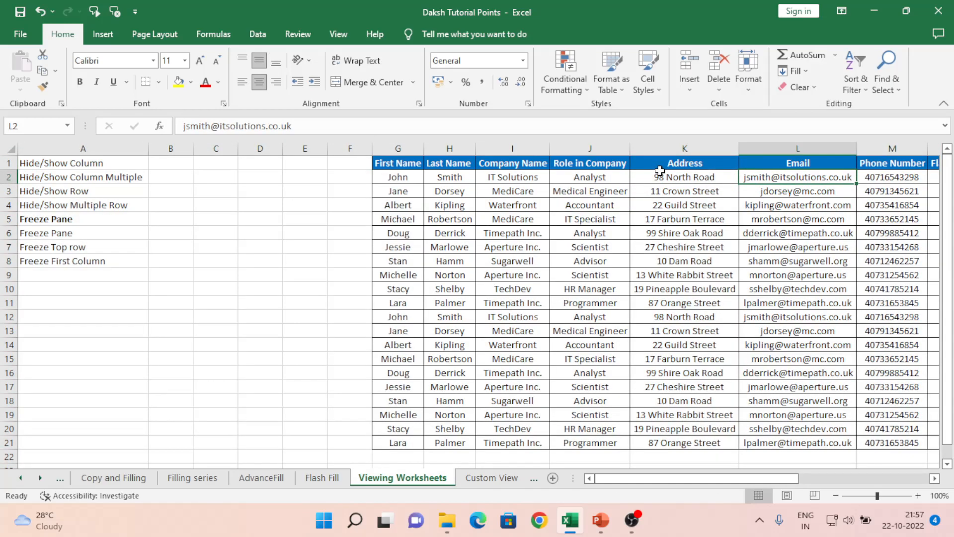
key(Left)
key(Home)
key(Down)
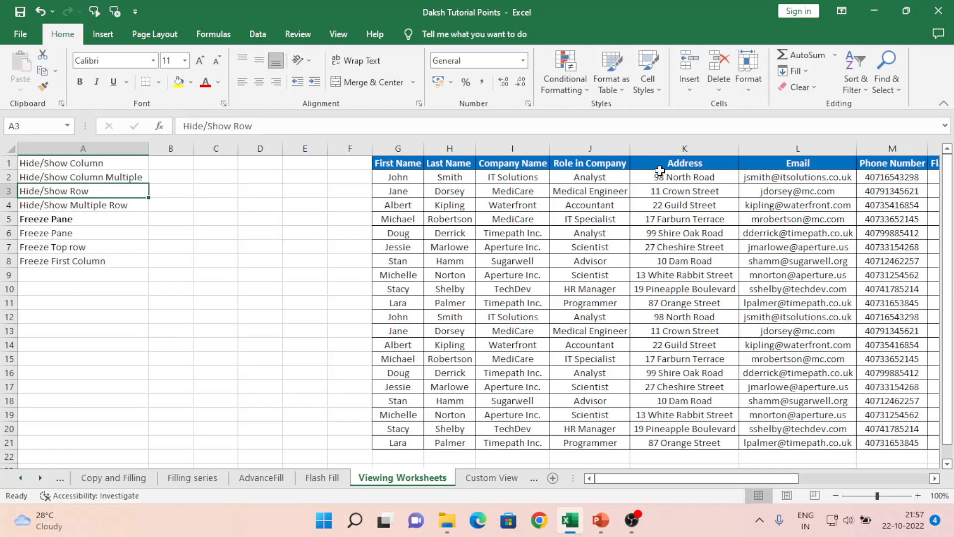
key(Up)
key(Up)
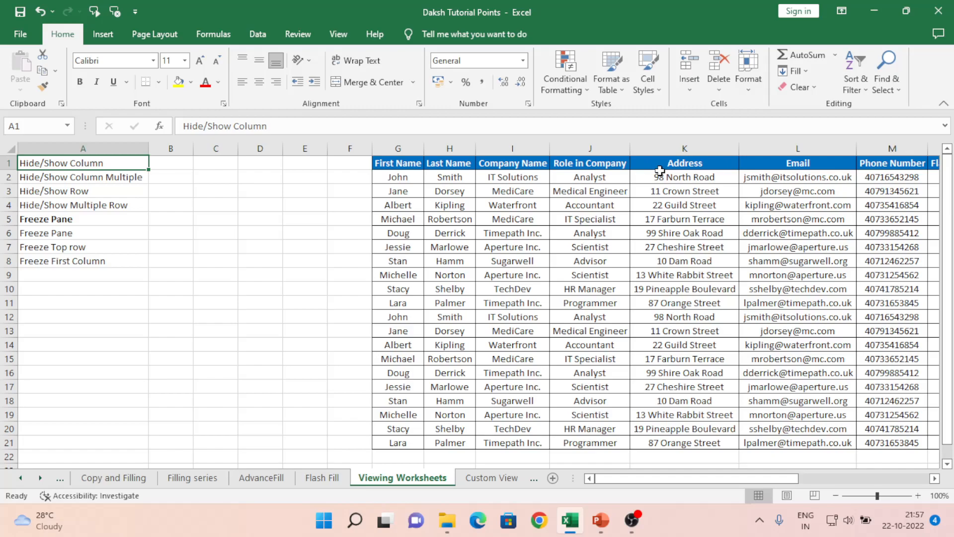
key(Down)
key(Down)
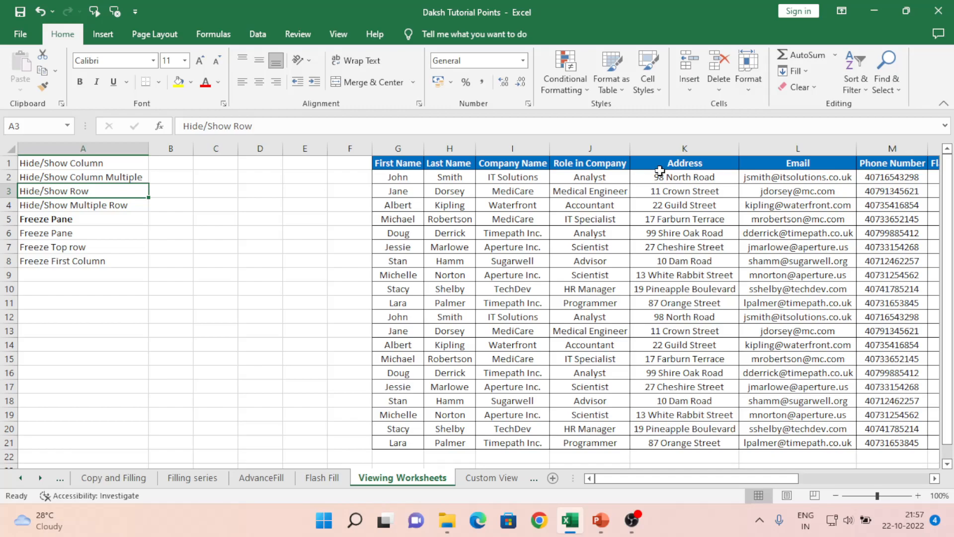
- Hide row 10 of the worksheet
click(2, 287)
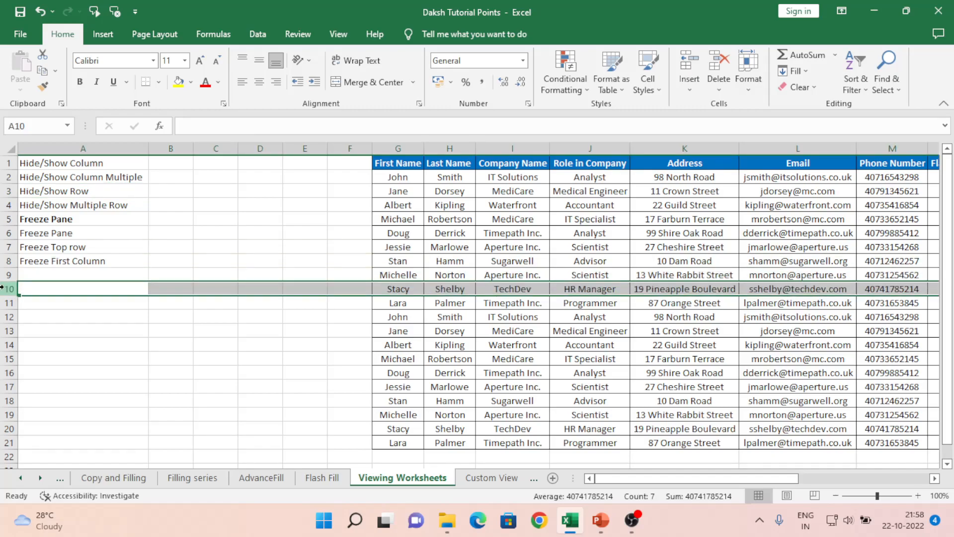
right_click(3, 289)
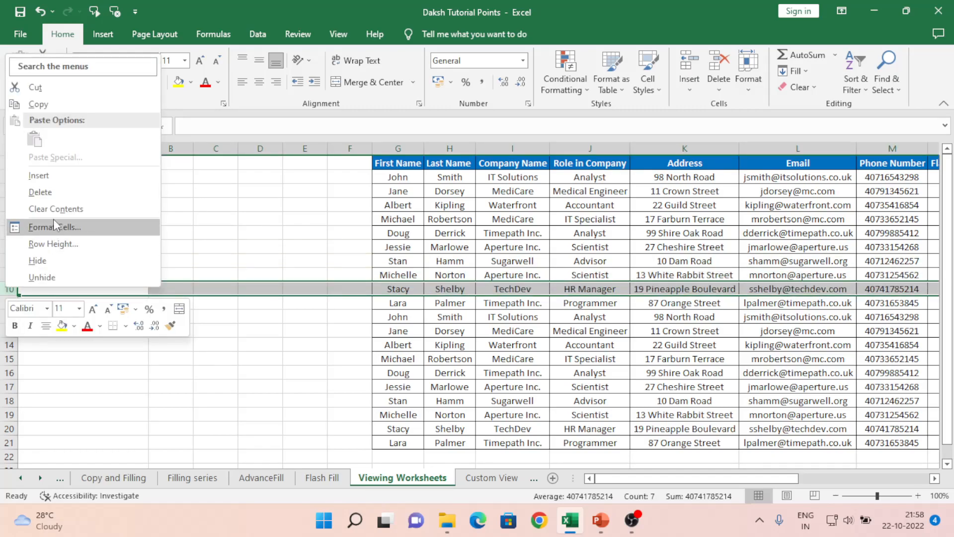
click(65, 264)
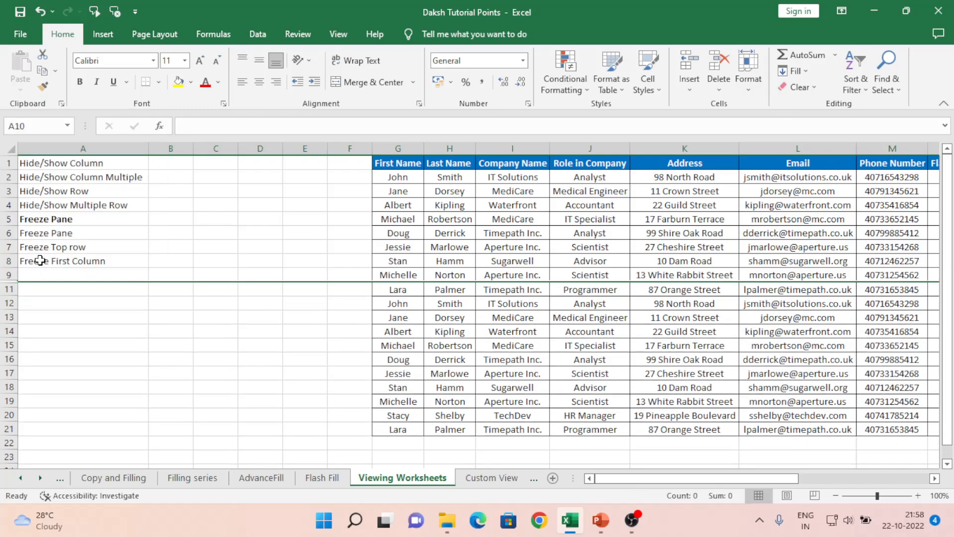
- Hide row 7 of the worksheet
click(8, 247)
right_click(8, 246)
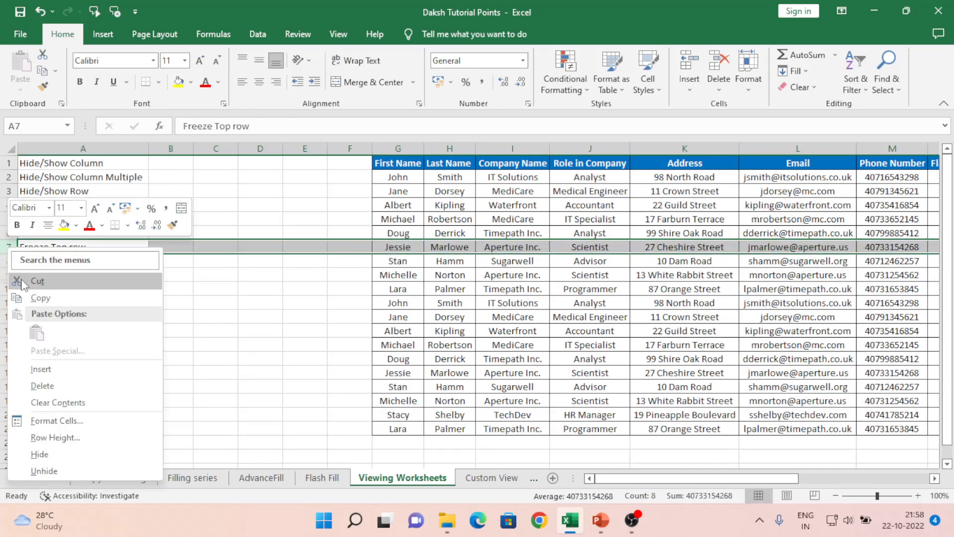
click(51, 452)
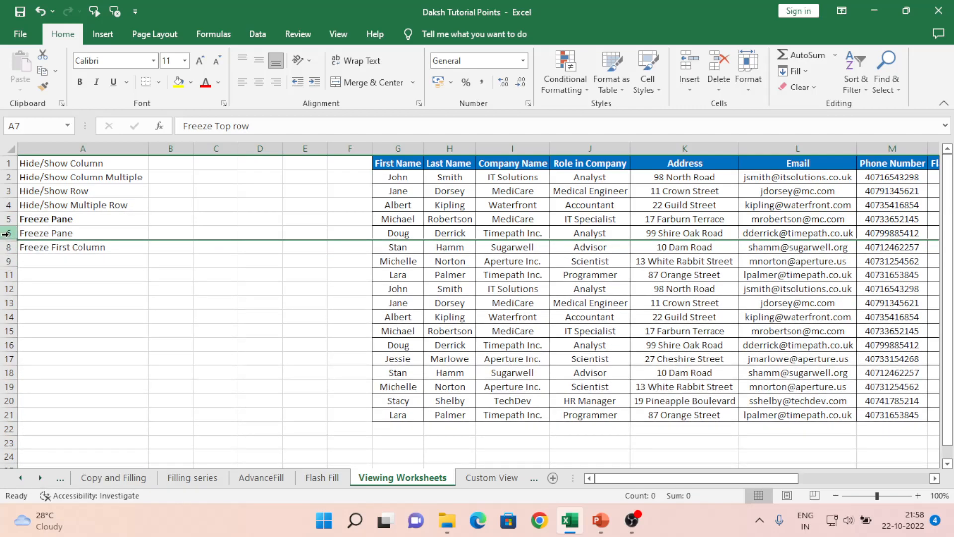
- Select rows 5 through 13 and unhide the hidden rows 7 and 10 between them
click(6, 219)
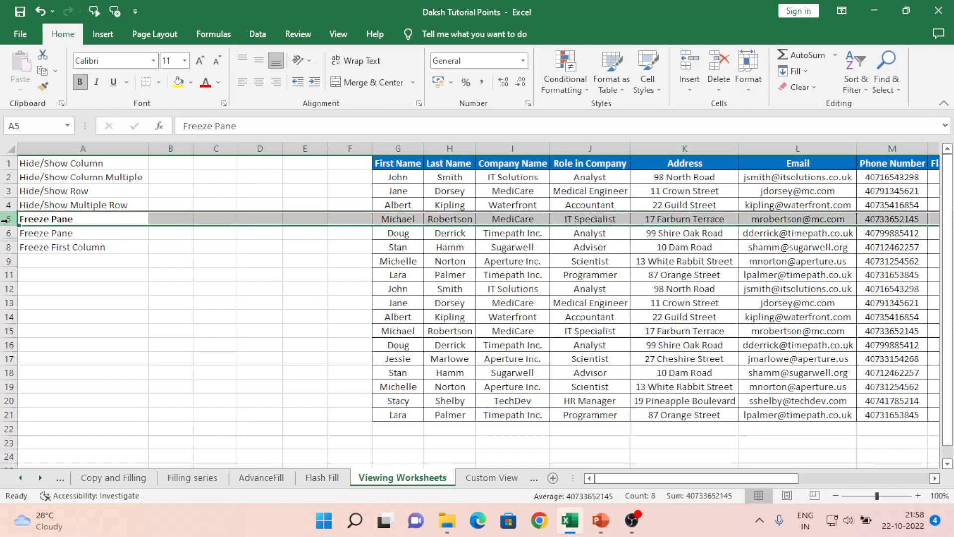
key(shift+Down)
key(shift+Down)
key(shift+Down)
key(shift+Down)
key(shift+Down)
key(shift+Down)
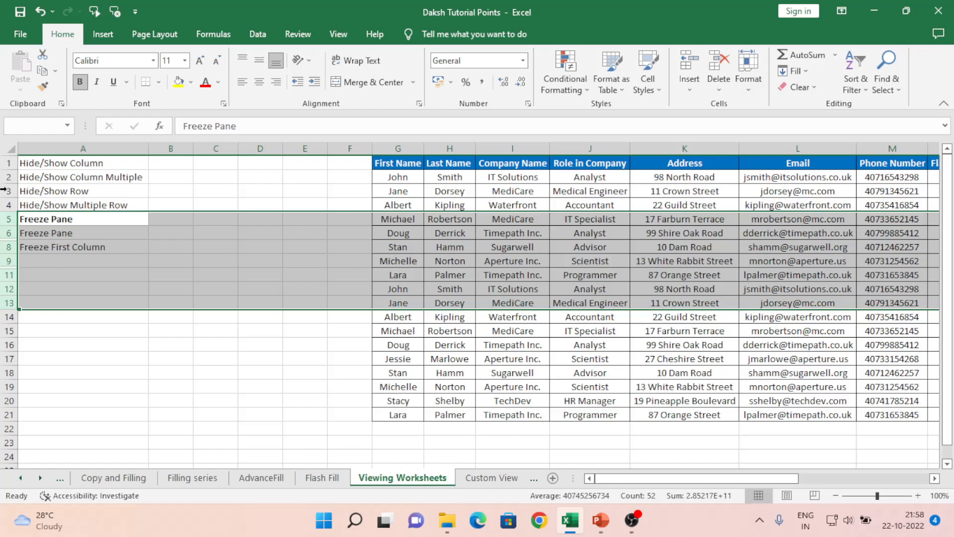
right_click(5, 232)
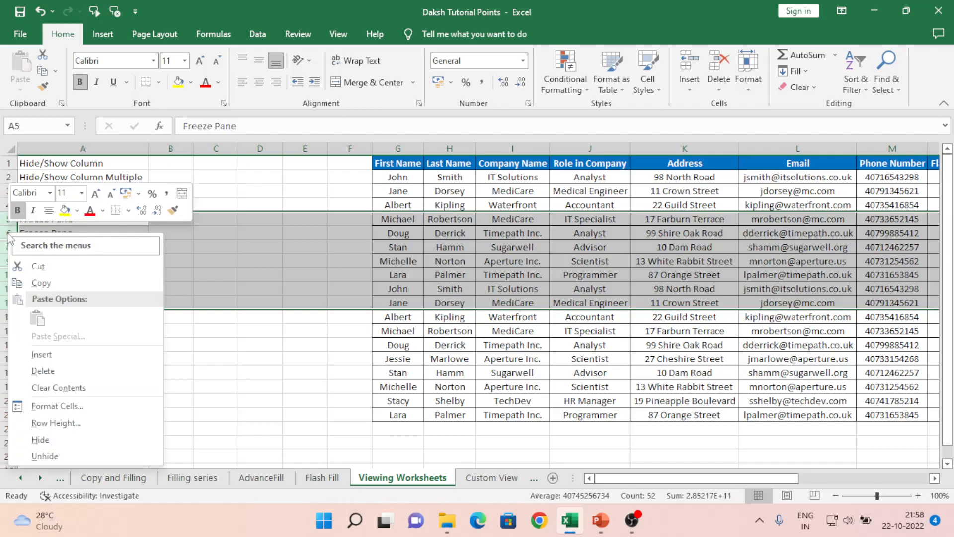
click(44, 455)
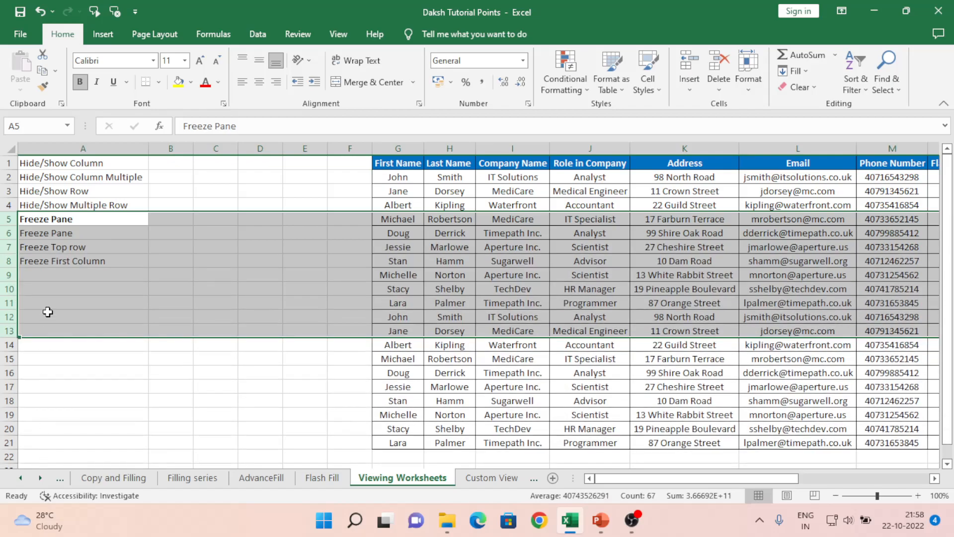
- Review the four Hide/Show topics in A1:A4 and the Freeze Pane heading in column A
click(40, 245)
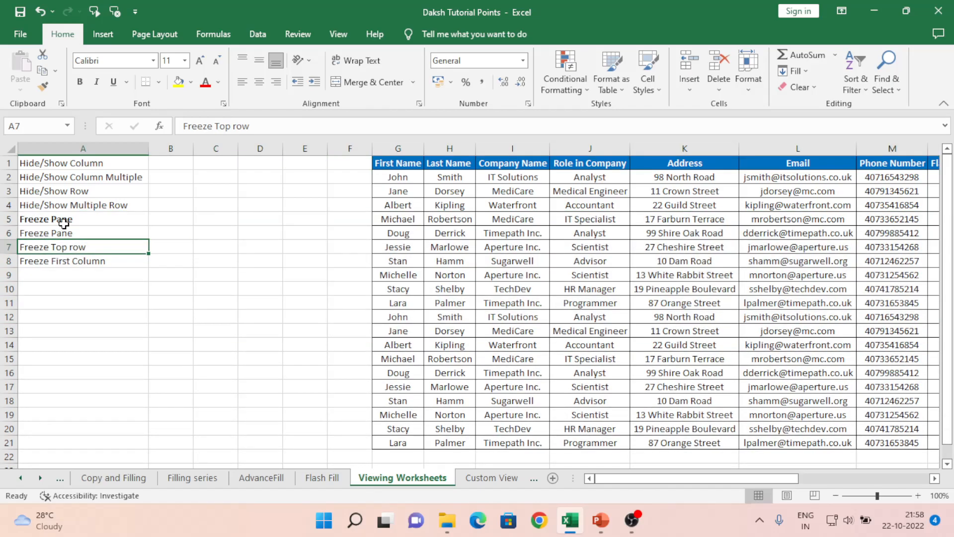
click(53, 204)
key(Up)
key(Up)
key(Up)
key(shift+Down)
key(shift+Down)
key(shift+Down)
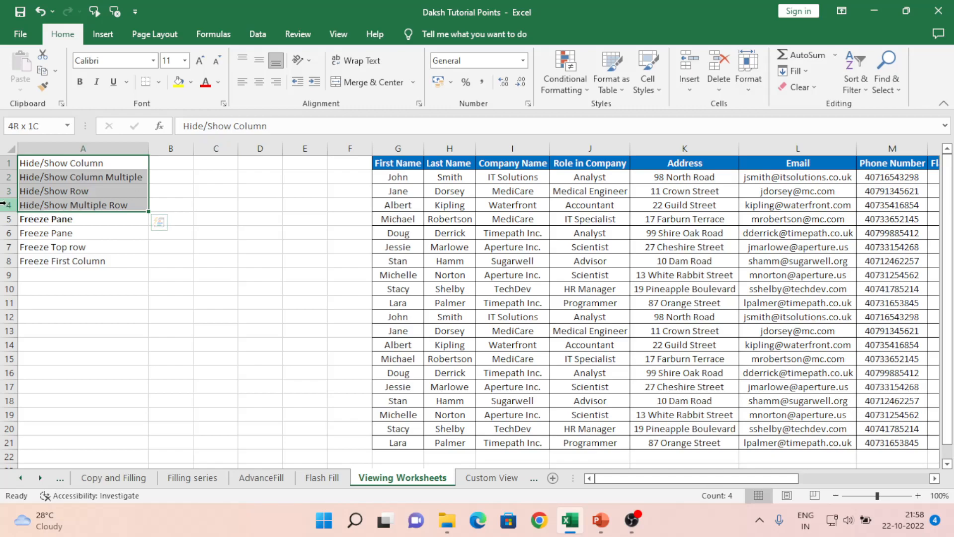
click(58, 218)
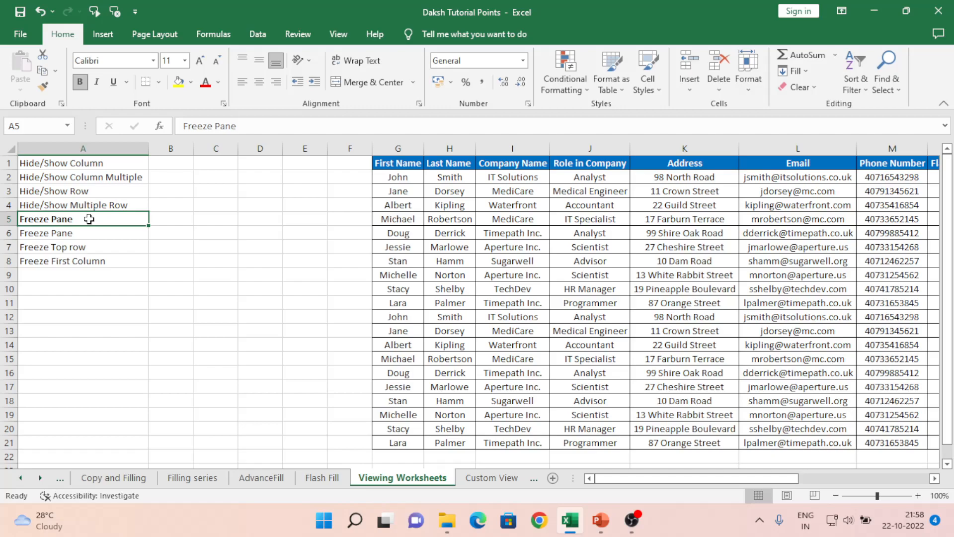
- Browse down the Last Name column past the end of the data to check whether the header row stays in view
click(334, 34)
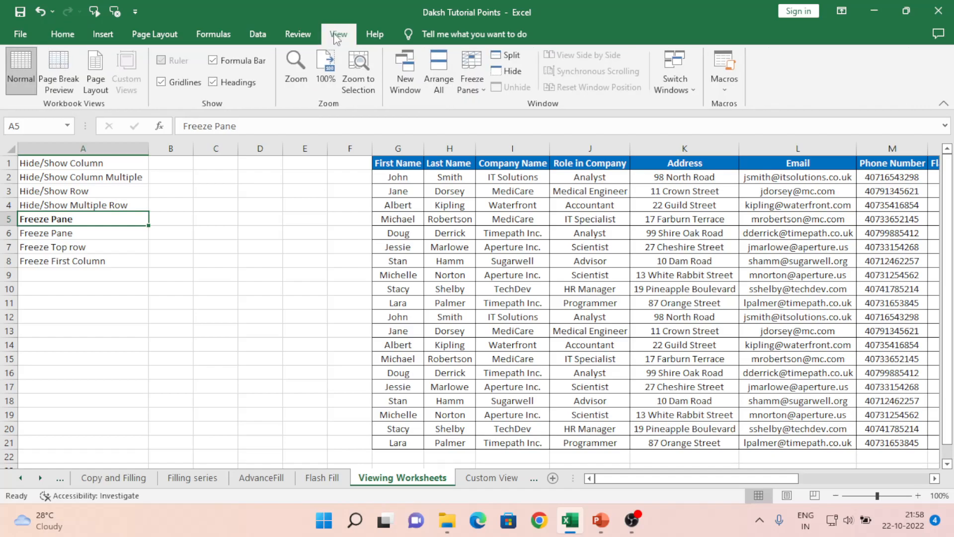
click(438, 165)
key(Down)
key(Down)
key(Down)
key(Down)
key(Down)
key(Down)
key(Down)
key(Down)
key(Down)
key(Down)
key(Down)
key(Down)
key(Down)
key(Down)
key(Down)
key(Down)
key(Down)
key(Down)
key(Down)
key(Down)
key(Down)
key(Down)
key(Down)
key(Down)
key(Down)
key(Down)
key(Down)
key(Down)
key(Down)
key(Down)
key(Down)
key(Down)
key(Down)
key(Down)
key(Up)
key(Up)
key(Up)
key(Up)
key(Up)
key(Up)
key(Up)
key(Up)
key(Up)
key(Up)
key(Up)
key(Up)
key(Up)
key(Up)
key(Up)
key(Up)
key(Up)
key(Up)
key(Up)
key(Up)
key(ctrl+Up)
key(ctrl+Down)
key(Down)
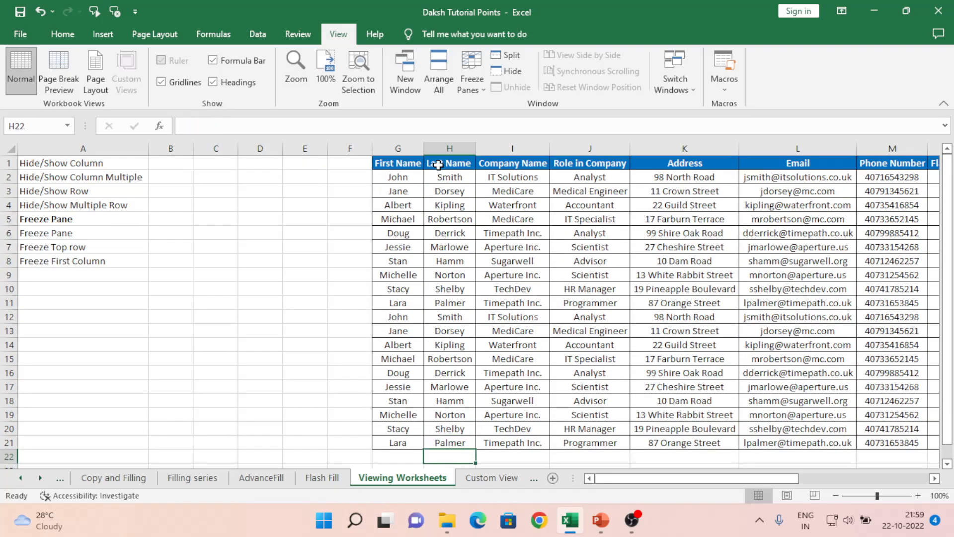
key(Down)
key(Down)
key(Down)
key(Down)
key(Down)
key(Down)
key(Down)
key(Down)
key(Down)
key(Down)
key(Down)
key(Up)
key(Up)
key(Up)
key(Up)
key(Up)
key(Up)
key(Up)
key(Up)
key(Up)
key(Up)
key(Up)
key(Up)
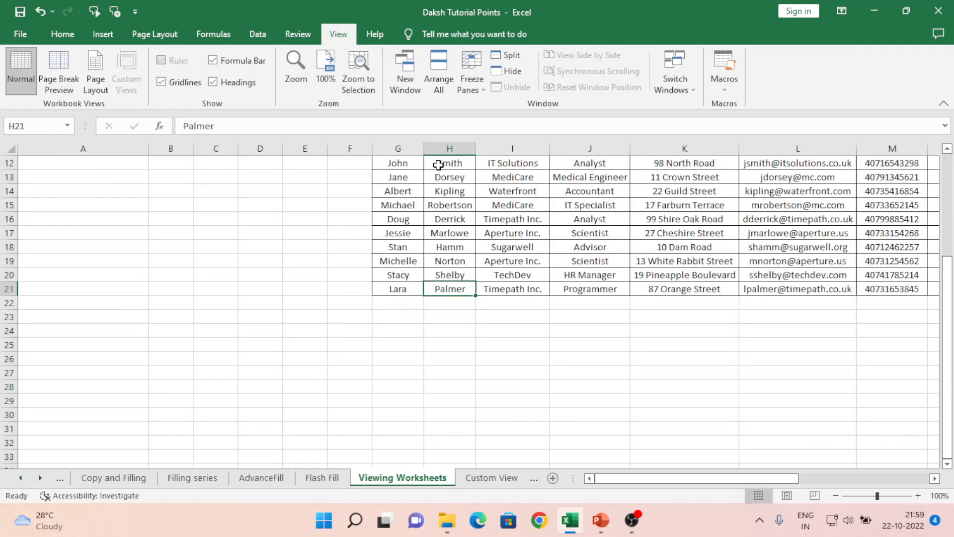
- Browse across row 21 to the Phone Number column, then return to the Company Name header in I1
key(Right)
key(Right)
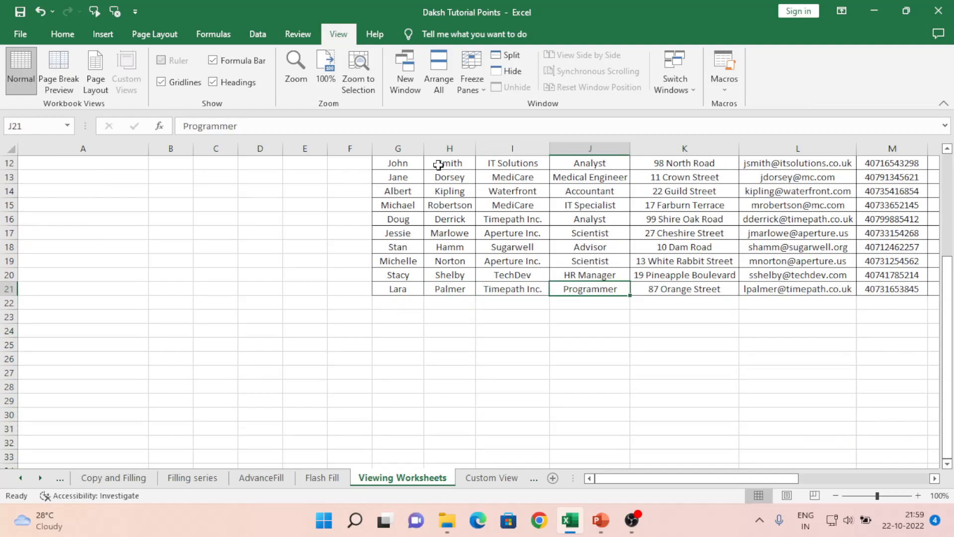
key(Right)
key(Right)
key(Right)
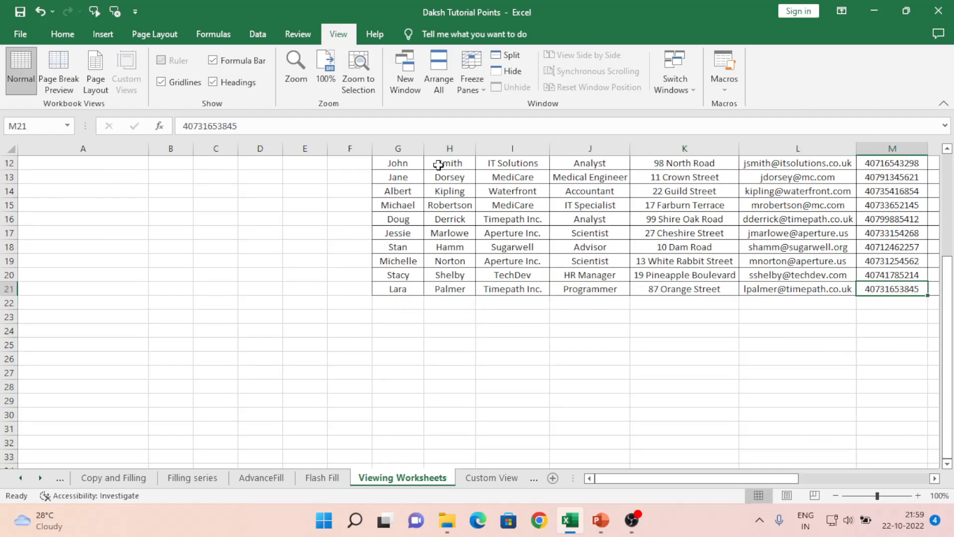
key(Left)
key(Left)
key(ctrl+Up)
key(Down)
key(Up)
key(Left)
key(Left)
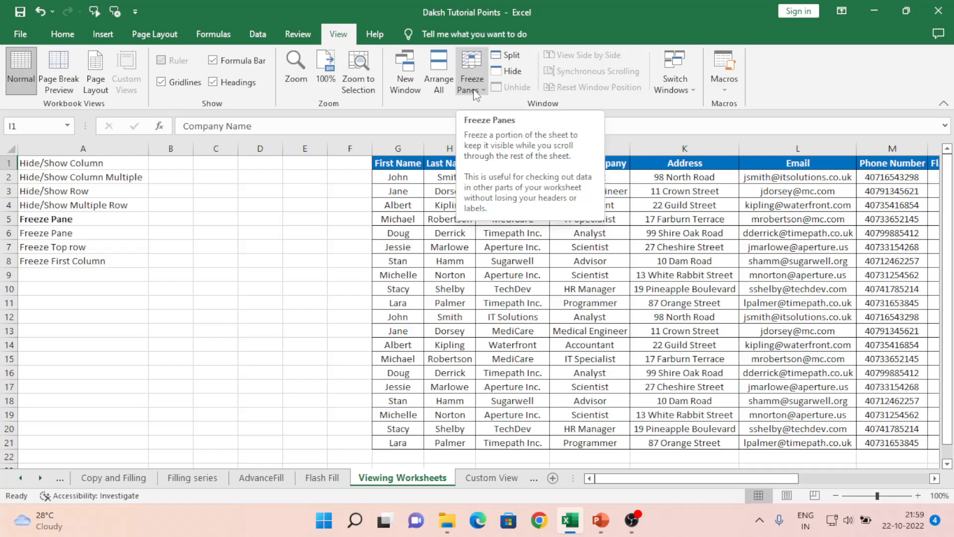
- Freeze the top row of the worksheet
click(55, 33)
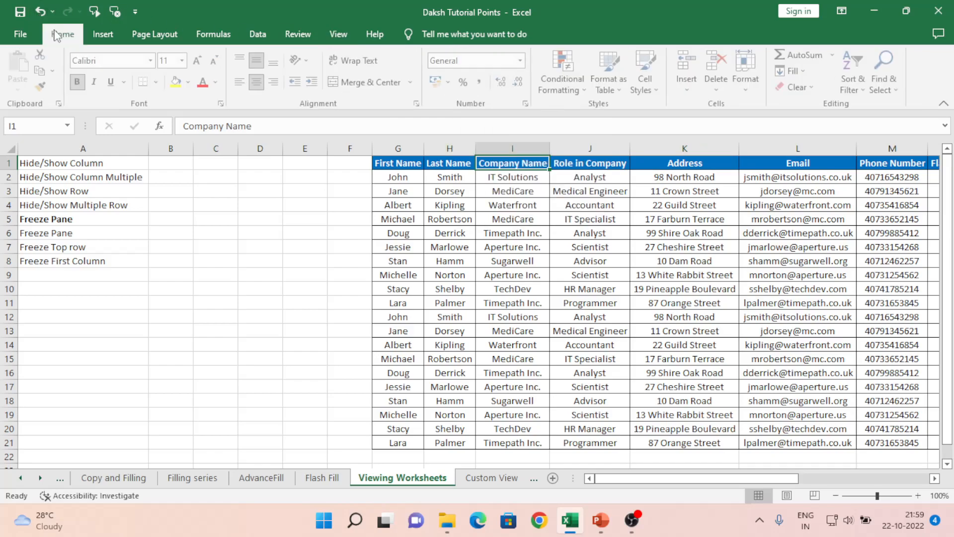
click(340, 30)
click(484, 93)
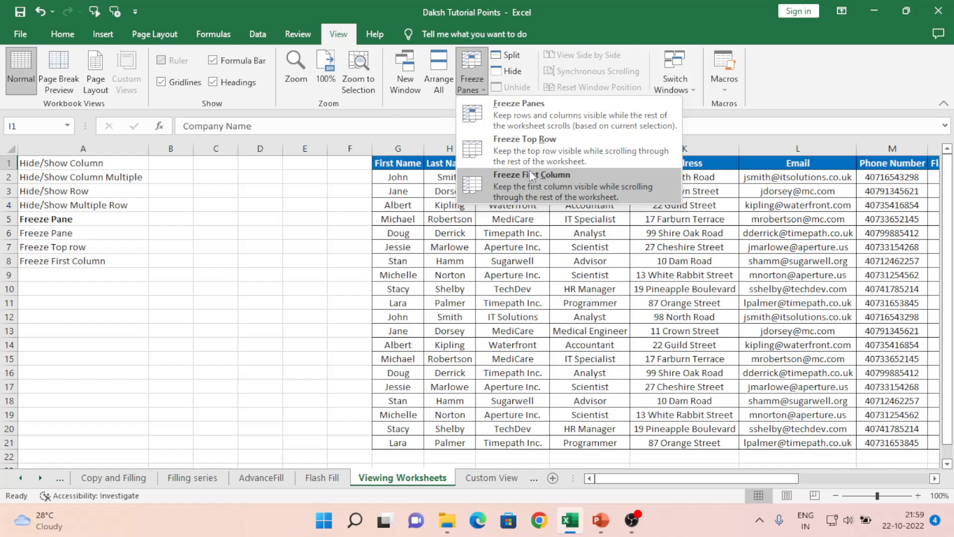
click(515, 148)
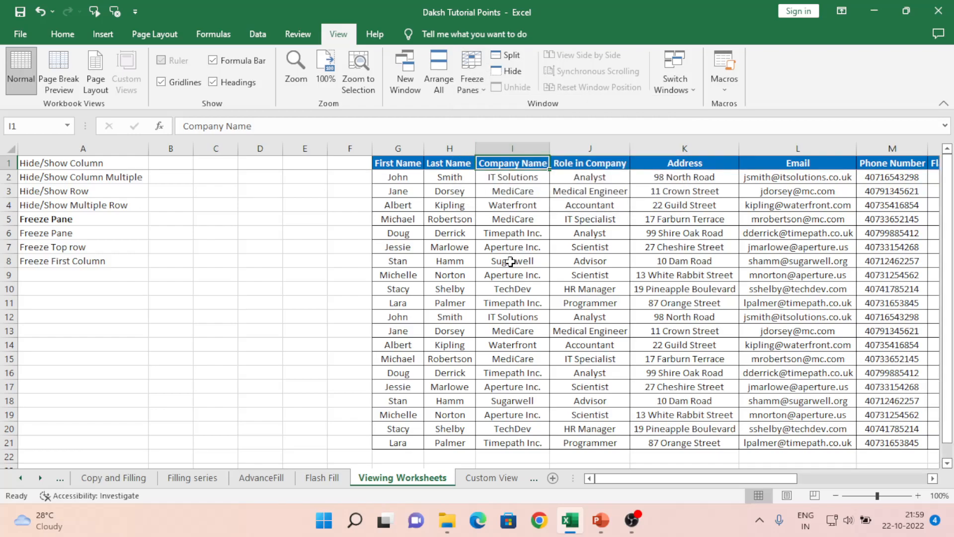
- Browse far down the Company Name column to check the frozen header row, then return to I1
click(511, 261)
key(Down)
key(ctrl+Down)
key(Down)
key(Down)
key(Down)
key(Down)
key(Down)
key(Down)
key(Down)
key(Down)
key(Down)
key(Down)
key(Down)
key(Up)
key(Up)
key(Up)
key(Up)
key(Up)
key(Up)
key(Up)
key(Up)
key(Up)
key(Up)
key(Up)
key(Down)
key(Down)
key(Down)
key(Down)
key(Down)
key(Down)
key(Down)
key(Down)
key(Down)
key(Down)
key(Down)
key(Down)
key(Down)
key(Down)
key(Down)
key(Down)
key(Down)
key(Down)
key(Down)
key(Down)
key(Down)
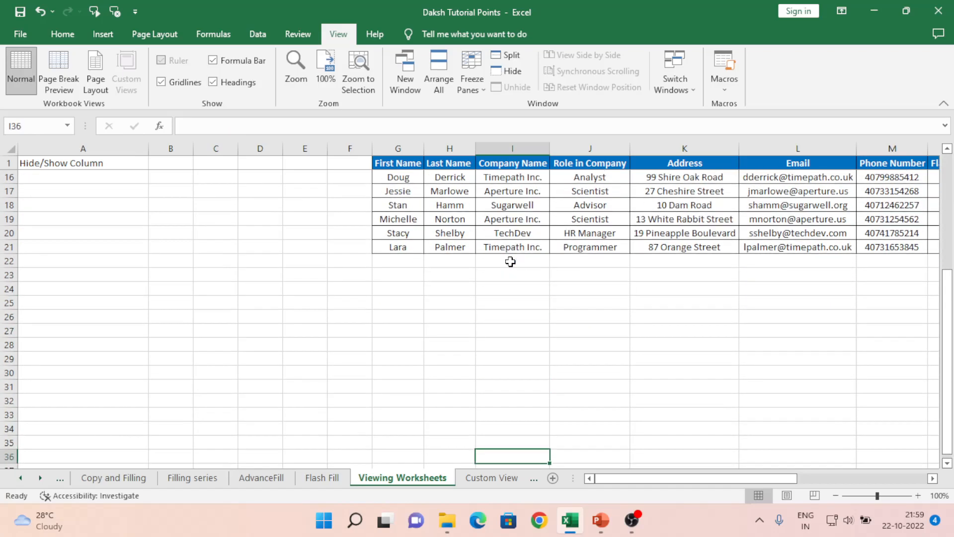
key(Down)
key(Down)
key(Down)
key(Down)
key(Down)
key(Down)
key(Down)
key(Down)
key(Down)
key(Down)
key(Down)
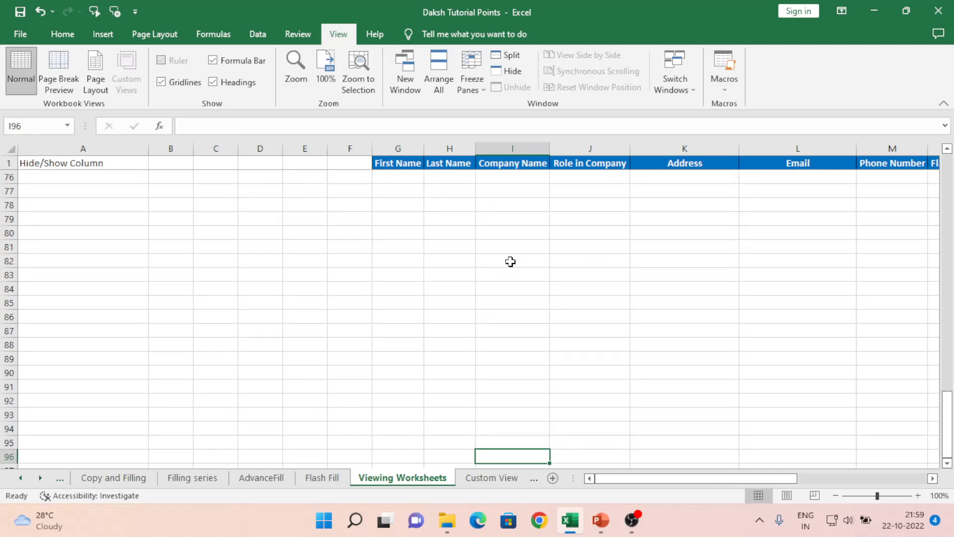
key(ctrl+Up)
key(Up)
key(Up)
key(Up)
key(Up)
key(Up)
key(Up)
key(Up)
key(Up)
key(Up)
key(Up)
key(Up)
key(Up)
key(Up)
key(Up)
key(Up)
key(Up)
key(Up)
key(Up)
key(Up)
key(Up)
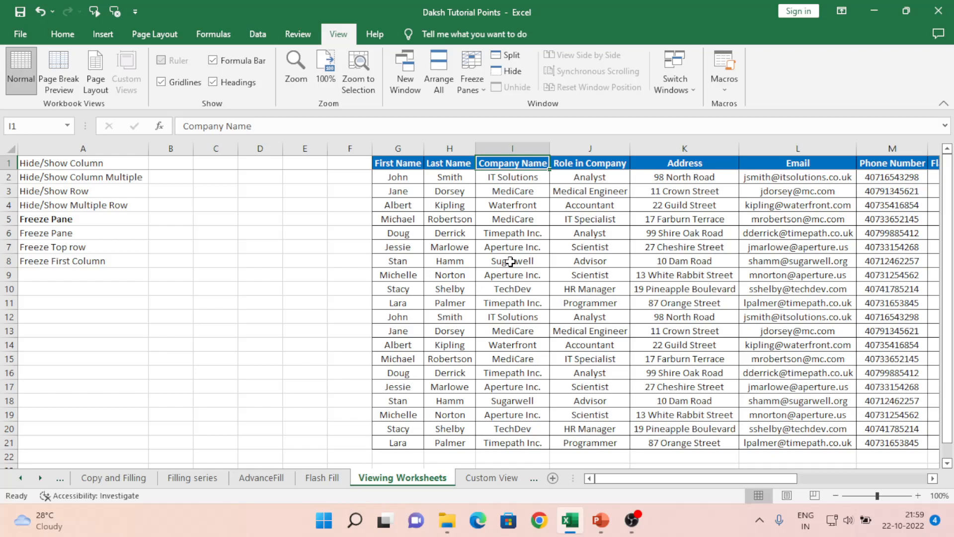
- Unfreeze the top row and browse down and back up the Company Name column to check its scrolling
click(480, 91)
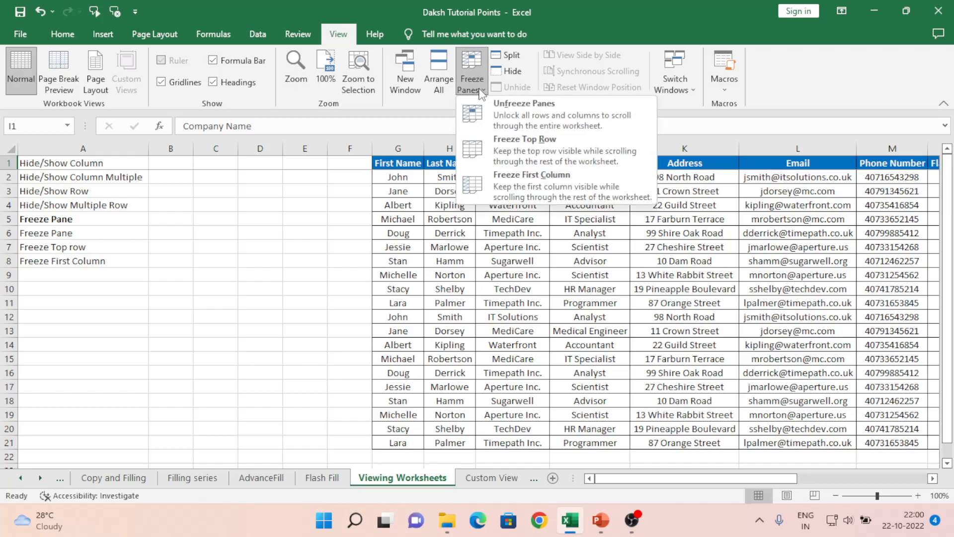
click(537, 118)
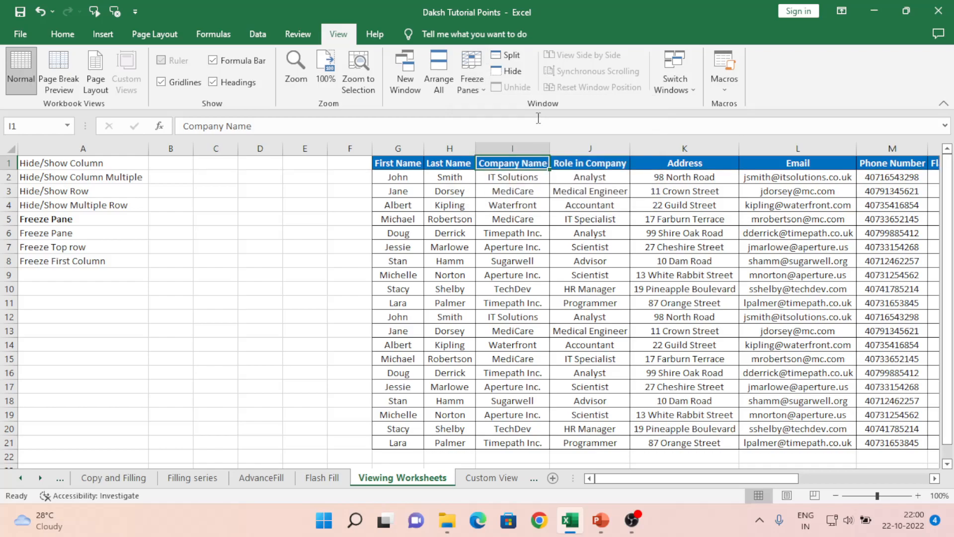
click(509, 200)
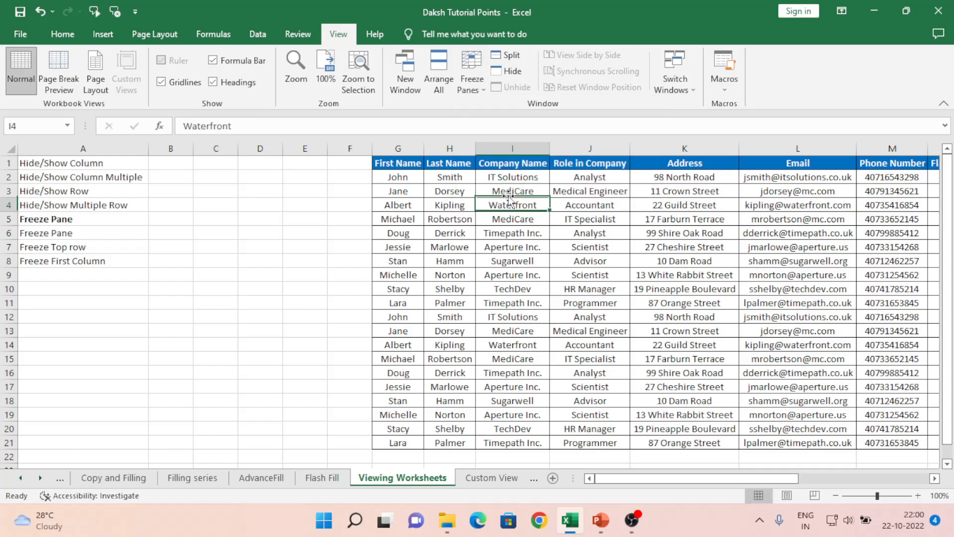
key(Down)
key(Down)
key(Down)
key(Down)
key(Down)
key(Down)
key(Down)
key(Down)
key(Down)
key(Down)
key(Down)
key(Down)
key(Down)
key(Down)
key(Down)
key(Down)
key(Down)
key(Down)
key(Down)
key(Down)
key(Down)
key(Down)
key(Down)
key(Down)
key(Down)
key(Up)
key(Up)
key(Up)
key(Up)
key(Up)
key(Up)
key(Up)
key(Up)
key(Up)
key(Up)
key(Up)
key(Up)
key(Up)
key(Up)
key(Up)
key(Up)
key(Up)
key(Up)
key(Up)
key(Up)
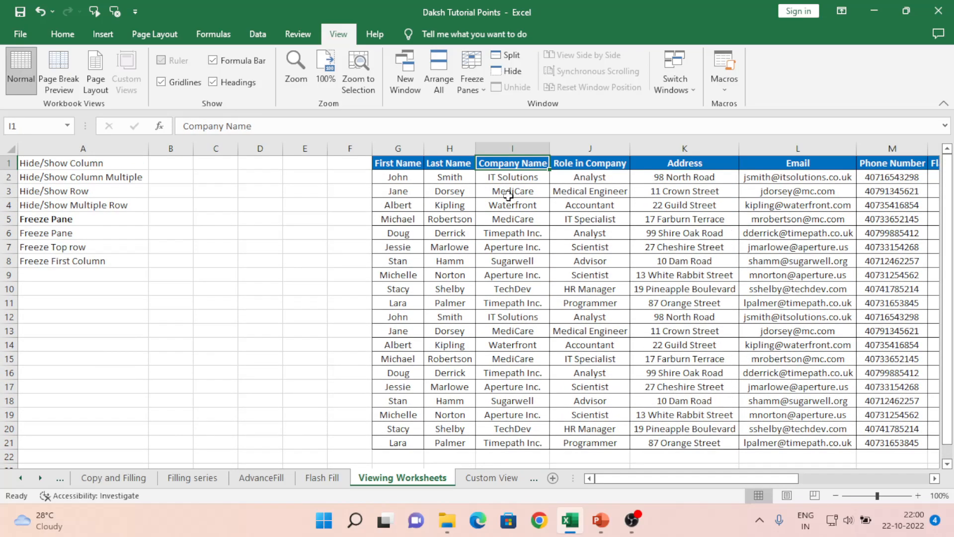
- Freeze the first column of the worksheet
click(476, 88)
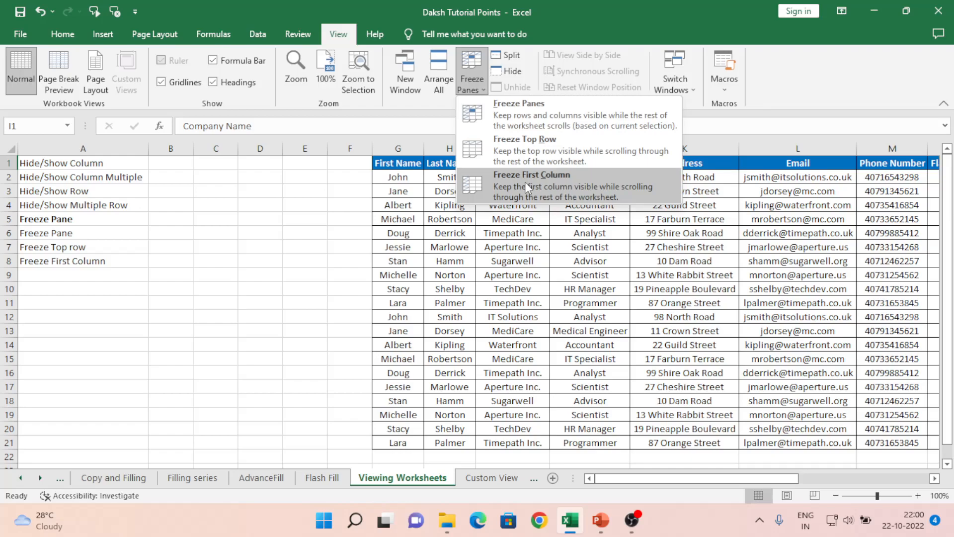
click(689, 247)
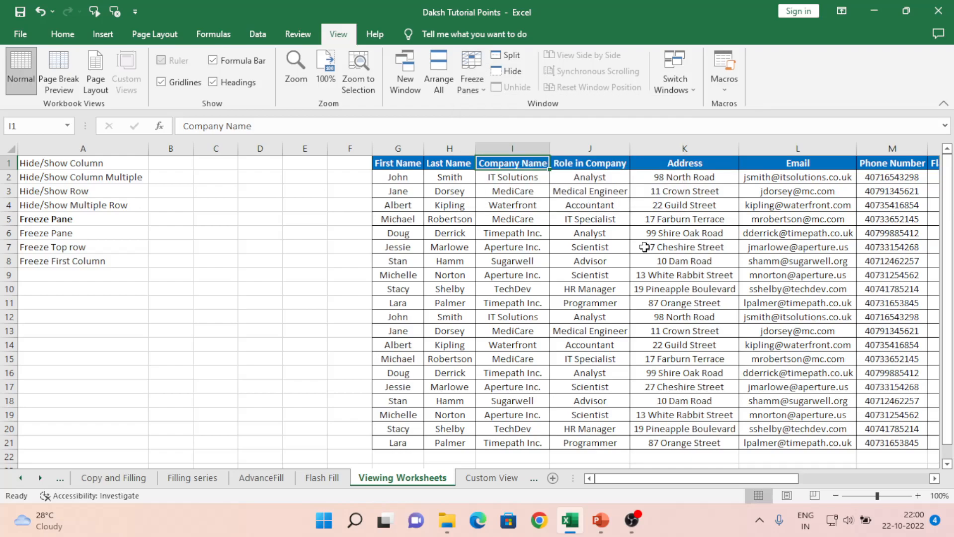
click(644, 247)
click(471, 85)
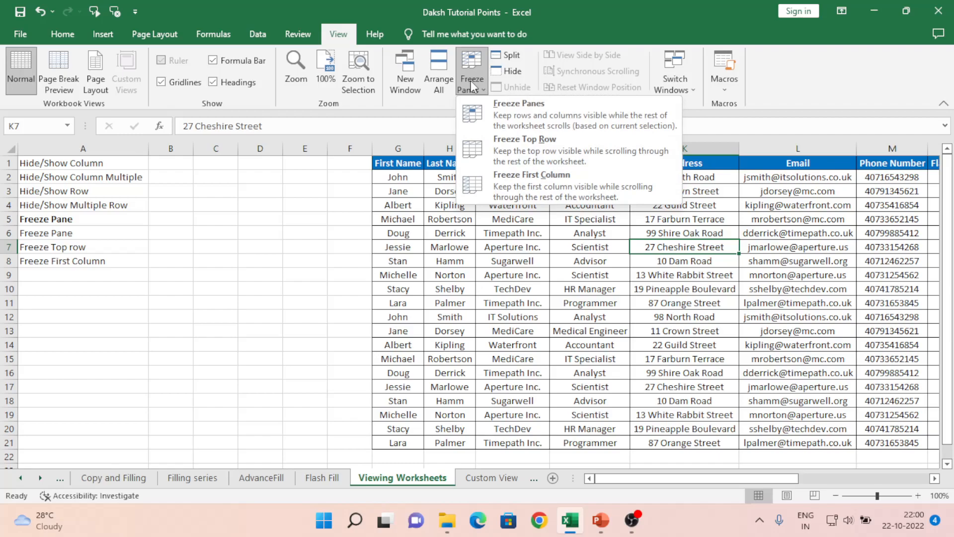
click(528, 180)
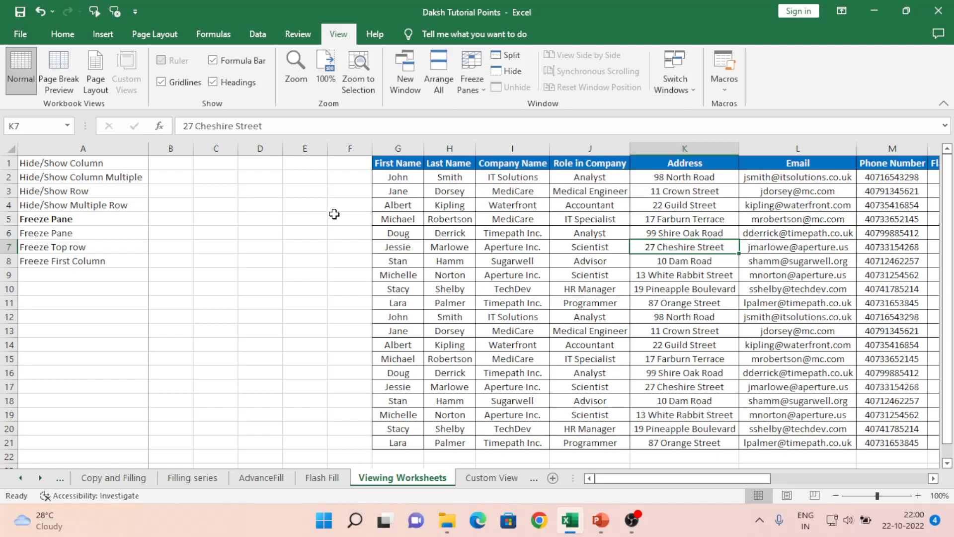
- Browse along row 5 to column AK to check that column A stays in view
click(334, 214)
key(Right)
key(Right)
key(Right)
key(Right)
key(Right)
key(Right)
key(Right)
key(Right)
key(Right)
key(Right)
key(Right)
key(Right)
key(Right)
key(Right)
key(Right)
key(Right)
key(Right)
key(Right)
key(Right)
key(Right)
key(Right)
key(Right)
key(Right)
key(Right)
key(Right)
key(Right)
key(Right)
key(Right)
key(Right)
key(Right)
key(Right)
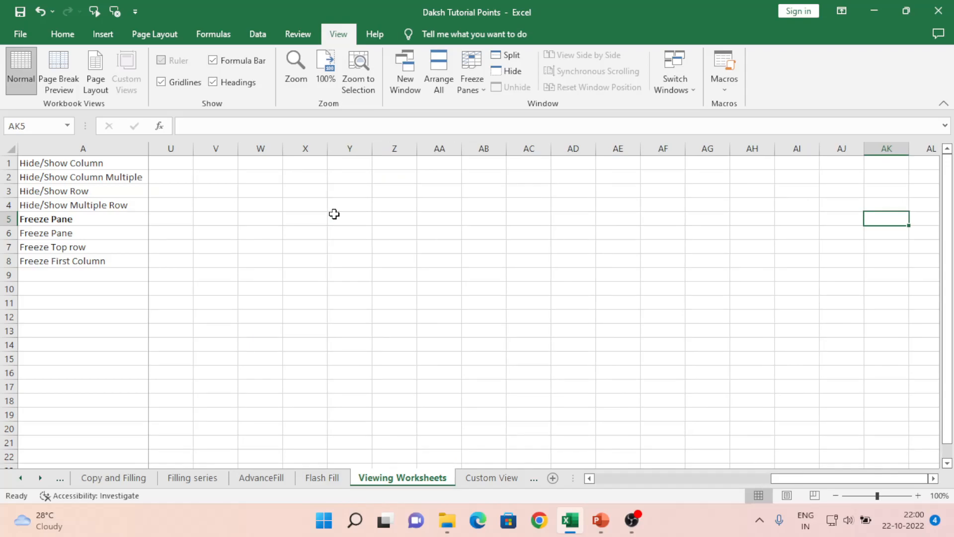
- Unfreeze the first column, browse along row 5 to check its scrolling, and return to A5
click(466, 86)
click(501, 114)
click(283, 219)
key(Right)
key(Right)
key(Right)
key(Right)
key(Right)
key(Right)
key(Right)
key(Right)
key(Right)
key(Right)
key(Right)
key(Right)
key(Right)
key(Right)
key(Right)
key(Right)
key(Right)
key(Right)
key(Right)
key(Right)
key(Right)
key(Right)
key(Right)
key(Right)
key(Right)
key(Right)
key(Right)
key(Right)
key(Right)
key(Right)
key(Left)
key(Left)
key(Left)
key(Left)
key(Left)
key(Left)
key(Left)
key(Left)
key(Left)
key(Left)
key(Left)
key(Left)
key(Left)
key(Left)
key(Left)
key(Left)
key(Left)
key(Left)
key(Left)
key(Left)
key(Home)
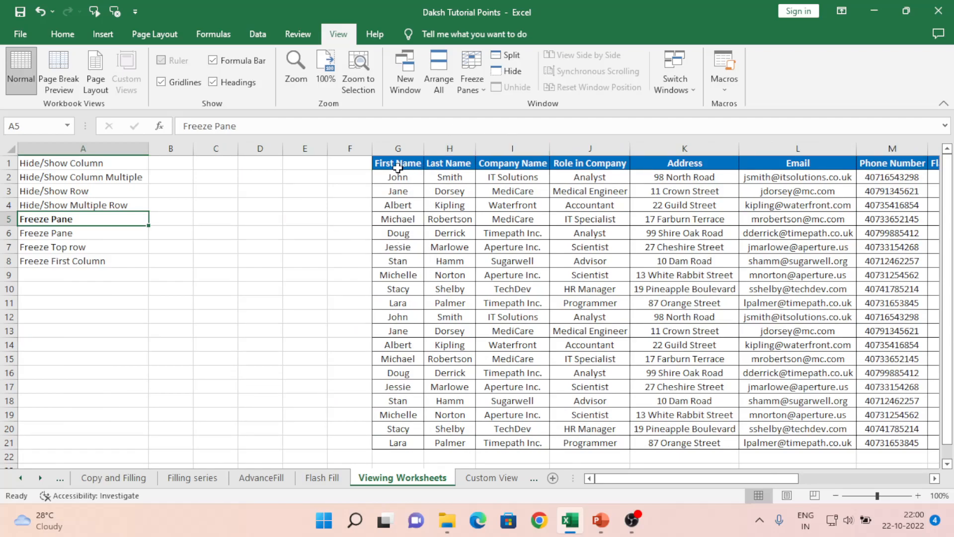
- Examine the employee table from the First Name header through the Flash Fill Example columns and how it scrolls without frozen panes
click(398, 167)
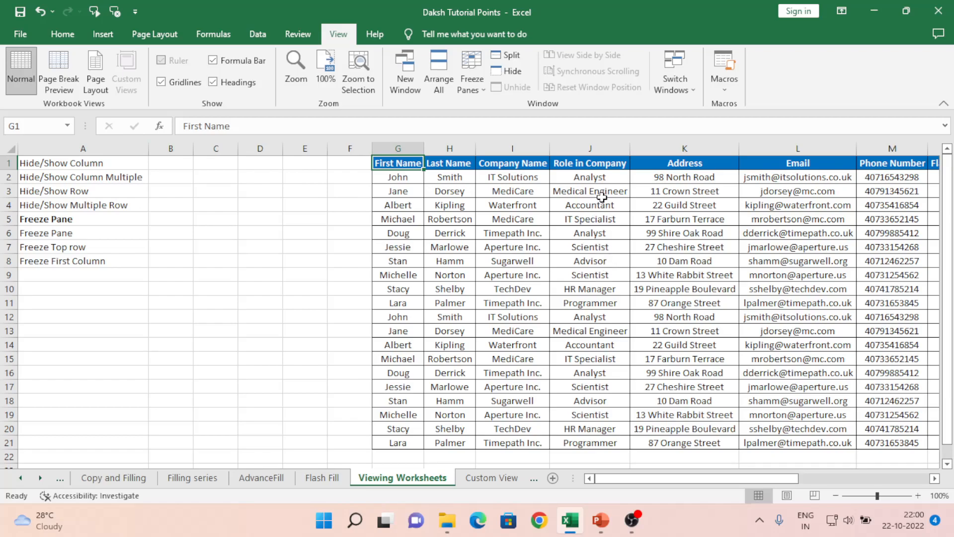
click(617, 288)
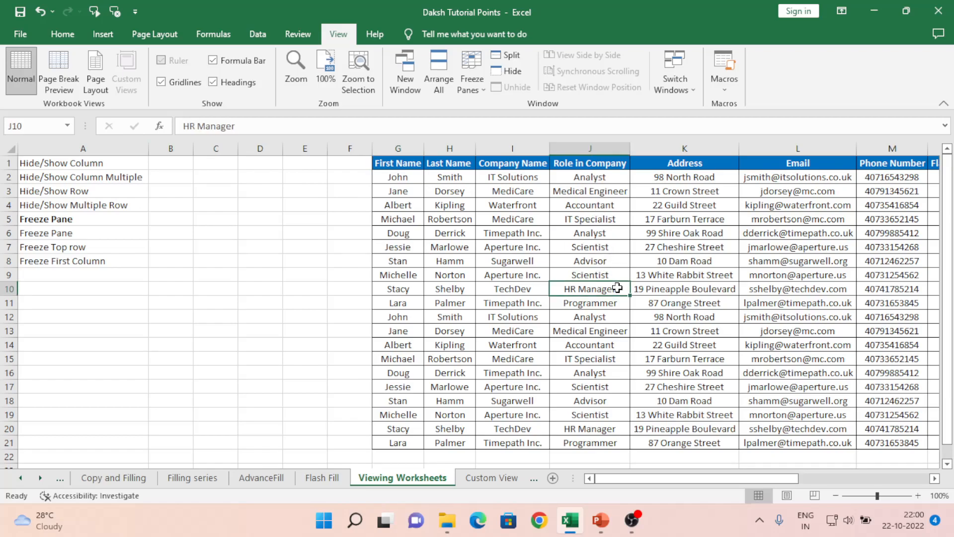
key(Up)
key(Up)
key(Up)
key(Up)
key(Up)
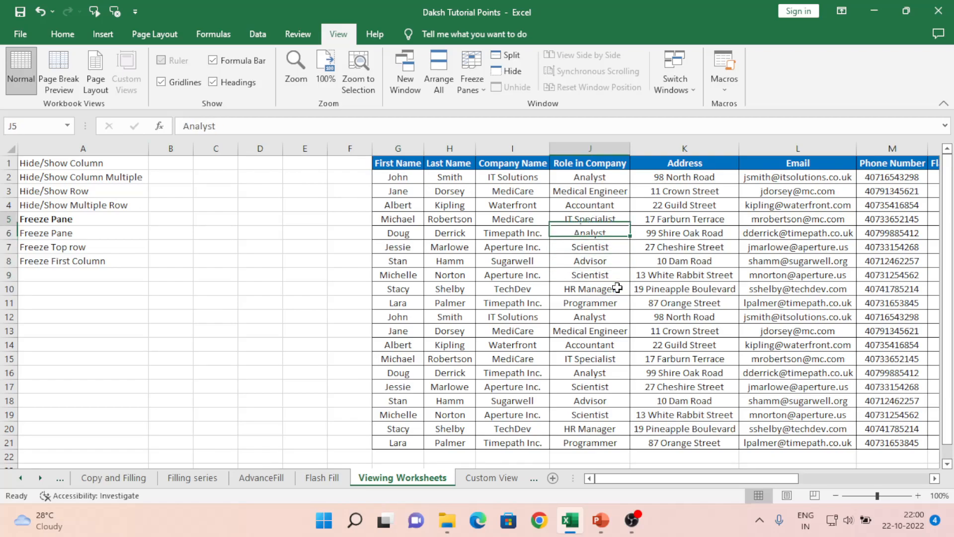
key(Right)
key(Right)
key(Right)
key(Right)
key(Right)
key(Right)
key(Left)
key(Left)
key(Left)
key(Left)
key(Left)
key(Left)
key(Left)
key(Left)
key(Left)
key(Left)
key(Left)
key(Left)
key(Left)
key(Left)
key(Left)
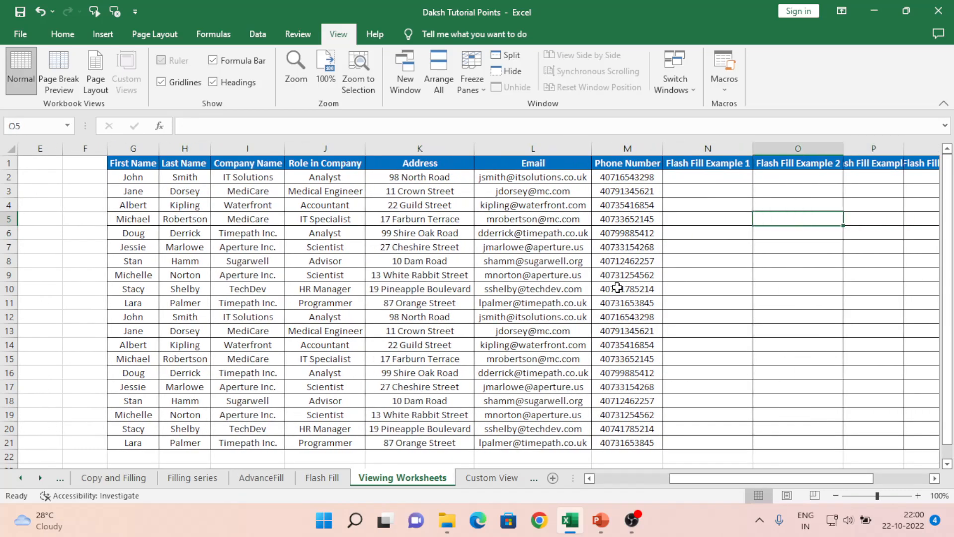
key(Right)
key(Right)
key(Right)
key(Right)
key(Right)
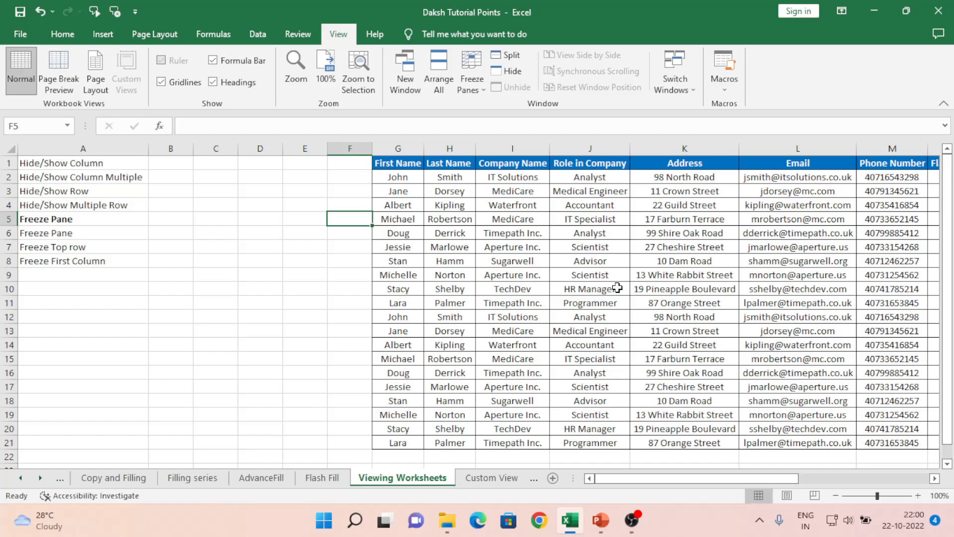
key(Down)
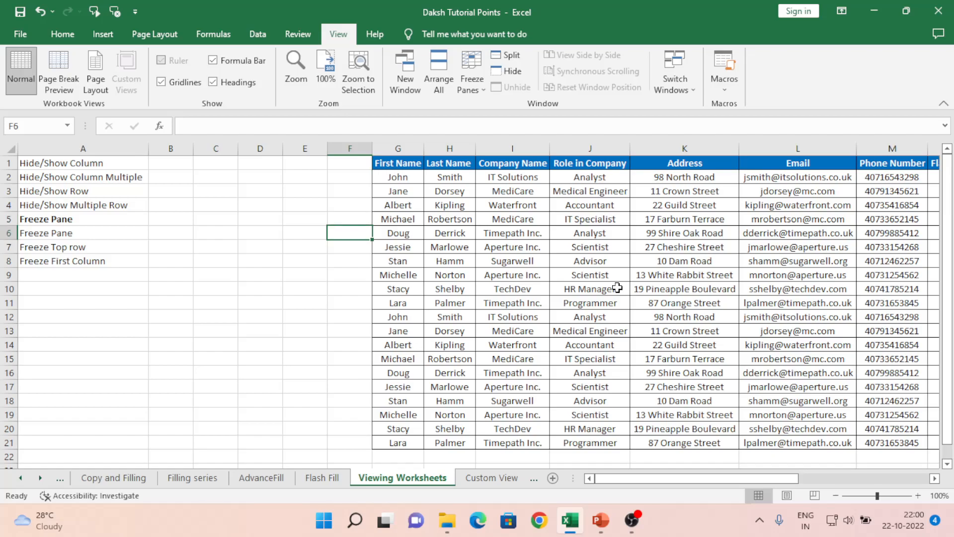
- Freeze the panes at cell L6, keeping rows 1 to 5 and the columns through Address in view
key(Right)
key(Right)
key(Right)
key(Right)
key(Right)
key(Right)
key(Right)
key(Right)
key(Right)
key(Right)
key(Left)
key(Left)
key(Left)
key(Left)
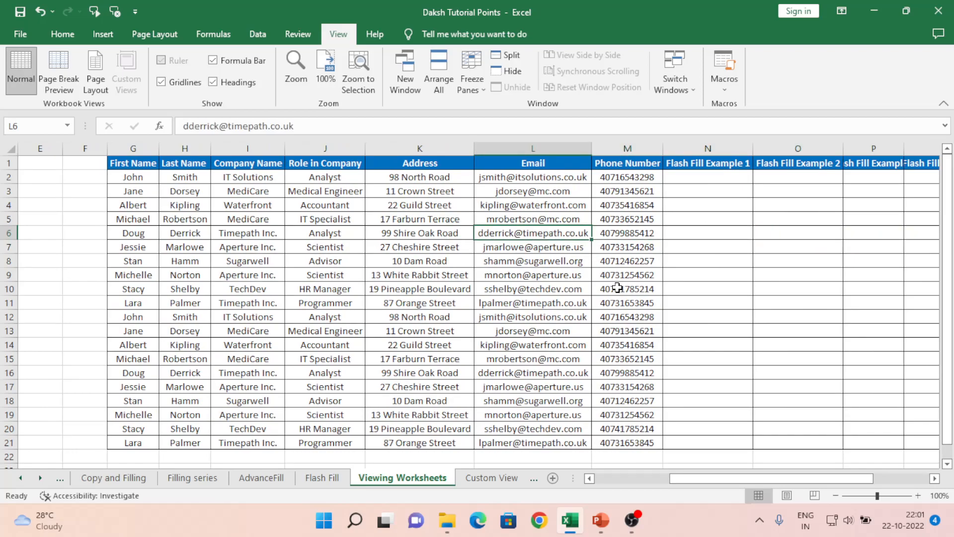
click(485, 88)
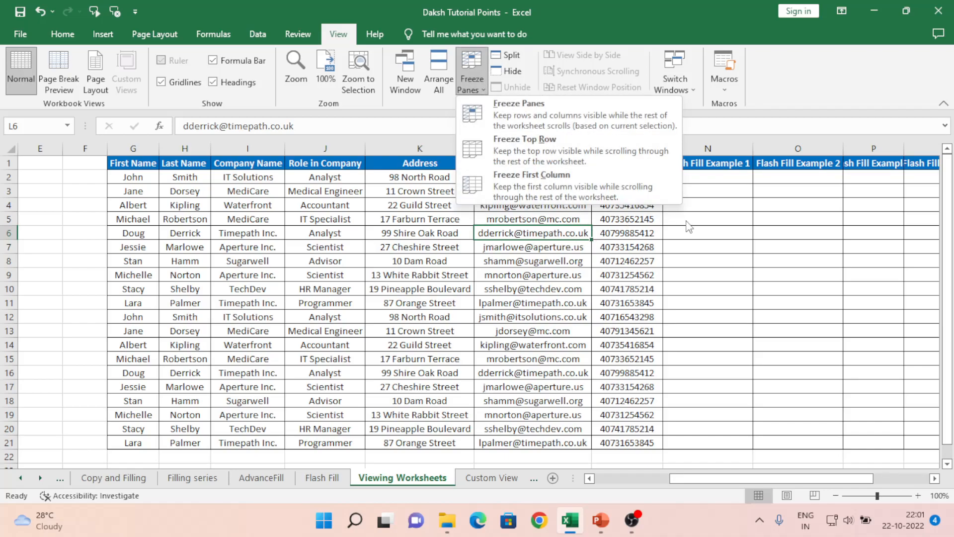
click(710, 239)
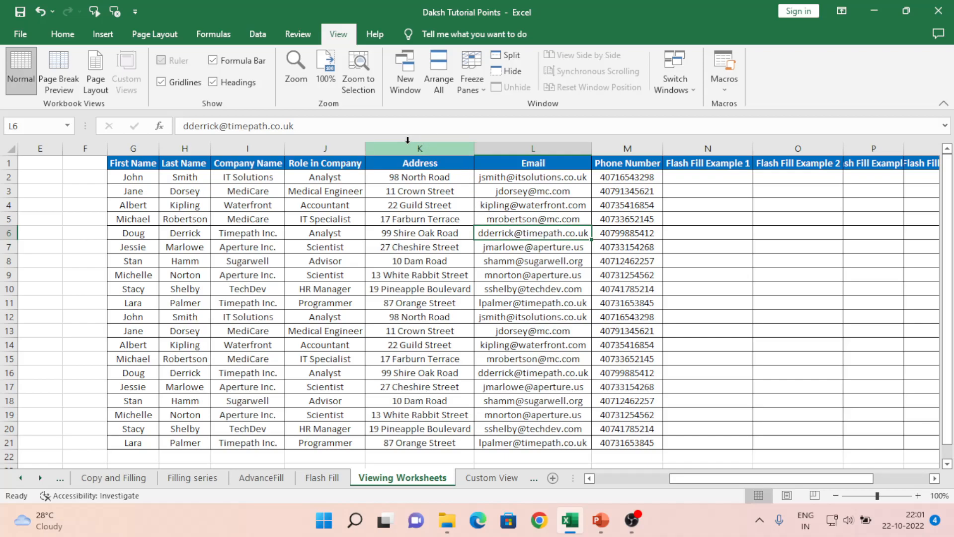
click(478, 91)
click(514, 119)
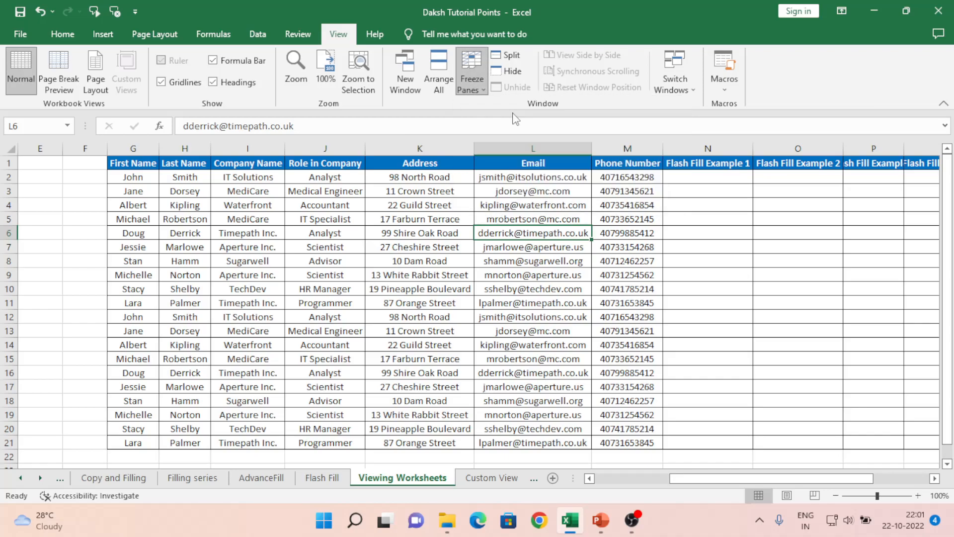
- Browse along row 6 through the Flash Fill Example columns to check that the columns through Address stay fixed
key(Right)
key(Right)
key(Right)
key(Right)
key(Right)
key(Right)
key(Right)
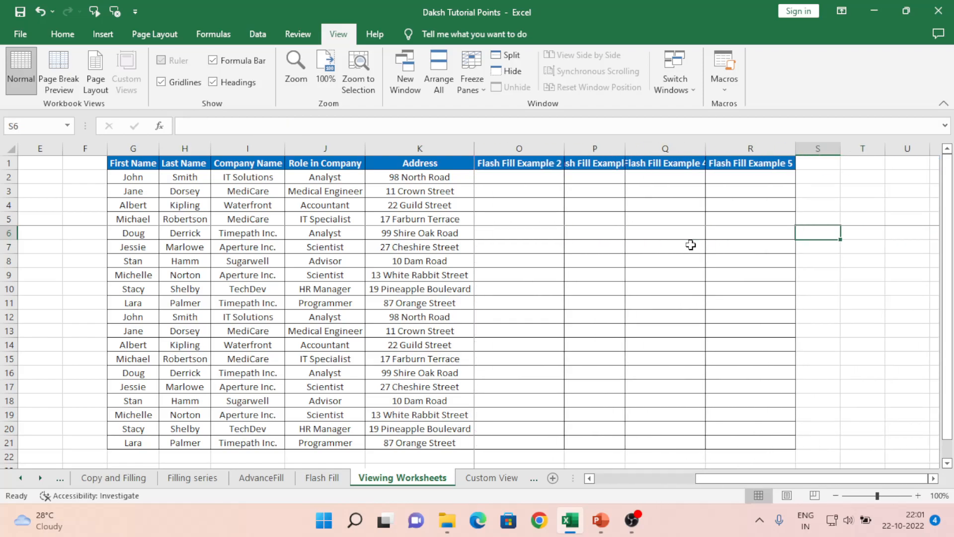
key(Left)
key(Left)
key(Left)
key(Left)
key(Left)
key(Left)
key(Left)
key(Left)
key(Right)
key(Right)
key(Right)
key(Right)
key(Right)
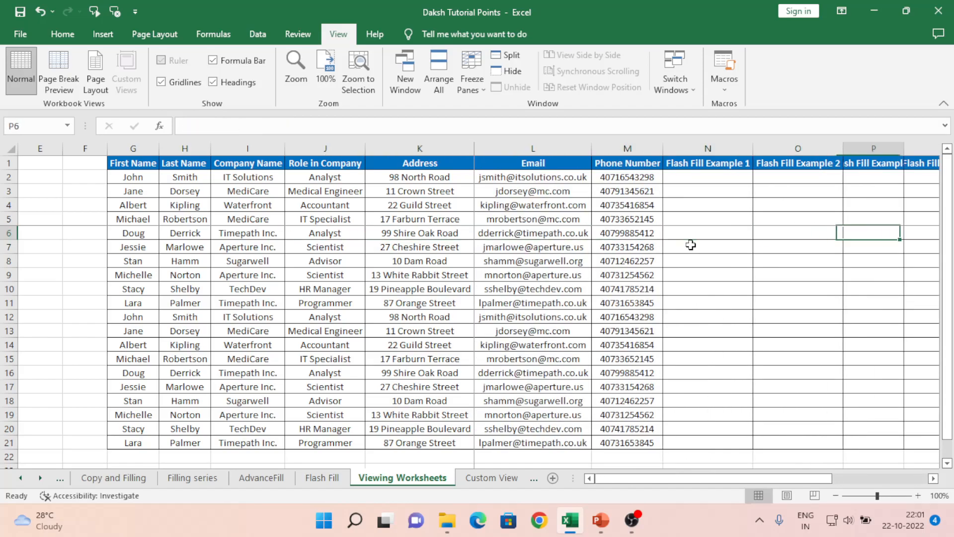
key(Left)
- Browse down past the end of the table and back up to check that rows 1 to 5 stay fixed
key(Down)
key(Down)
key(Down)
key(Down)
key(Down)
key(Down)
key(Down)
key(Down)
key(Down)
key(Down)
key(Down)
key(Down)
key(Down)
key(Down)
key(Down)
key(Down)
key(Down)
key(Down)
key(Down)
key(Down)
key(Down)
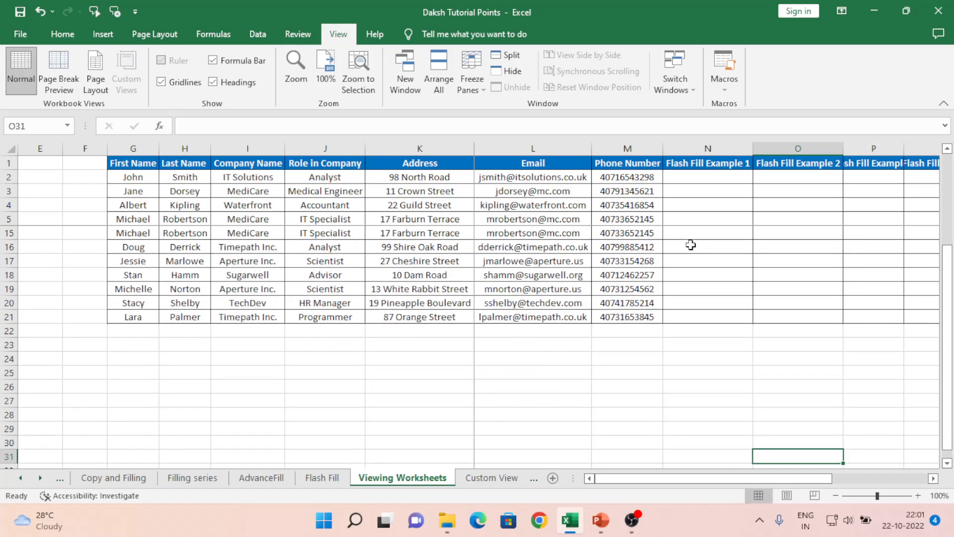
key(Left)
key(Left)
key(Left)
key(Left)
key(Up)
key(Up)
key(Up)
key(Up)
key(Up)
key(Up)
key(Up)
key(Up)
key(Up)
key(Up)
key(Up)
key(Up)
key(Up)
key(Up)
key(Up)
key(Up)
key(Up)
key(Up)
key(Up)
key(Up)
key(Up)
key(Down)
key(Down)
key(Down)
key(Down)
key(Right)
key(Down)
key(Down)
key(Down)
key(Down)
key(Down)
key(Down)
key(Down)
key(Down)
key(Down)
key(Down)
key(Down)
key(Down)
key(Down)
key(Down)
key(Down)
key(Down)
key(Down)
key(Down)
key(Down)
key(Down)
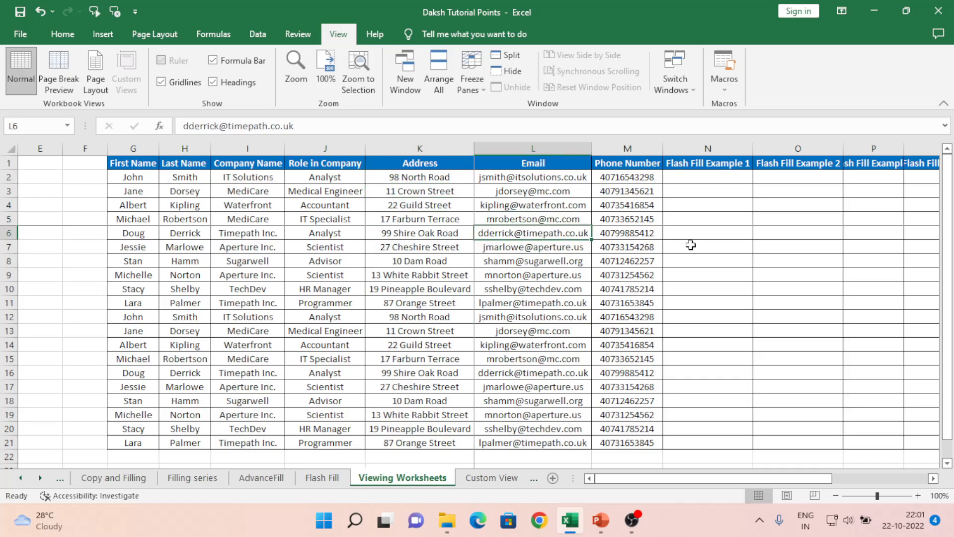
- Browse across row 6 from L6 once more to check the frozen columns, and return to A1
key(Right)
key(Right)
key(Right)
key(Right)
key(Right)
key(Right)
key(Right)
key(Right)
key(Right)
key(Right)
key(Right)
key(Right)
key(Right)
key(Right)
key(Right)
key(Right)
key(Right)
key(Left)
key(Left)
key(Left)
key(Left)
key(Left)
key(Left)
key(Left)
key(Left)
key(Left)
key(Left)
key(Left)
key(Left)
key(Left)
key(Home)
key(Up)
key(Up)
key(Up)
key(Up)
key(Up)
key(Up)
key(Up)
key(Up)
key(Up)
key(Up)
key(Up)
key(Up)
key(Up)
key(Up)
key(Up)
key(Up)
key(Up)
key(Up)
key(Up)
key(Up)
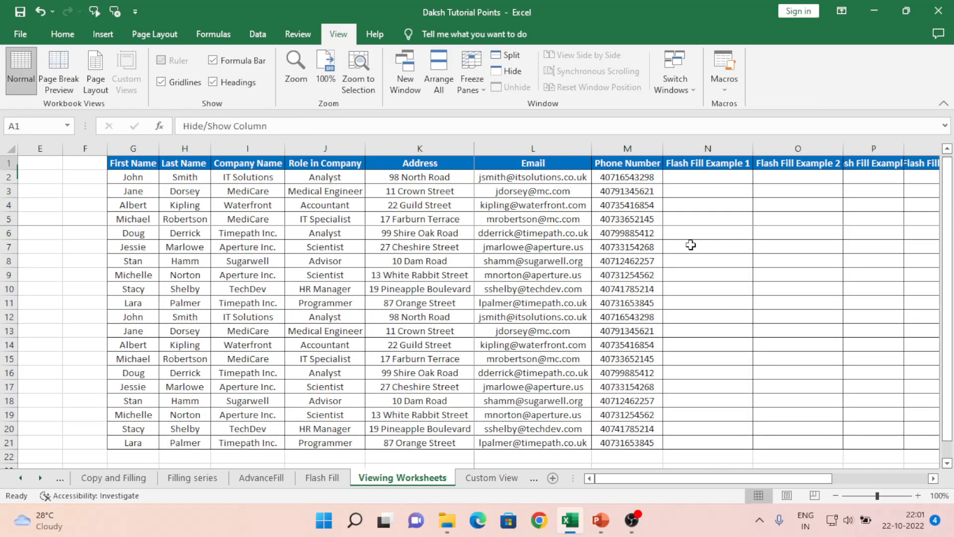
- Unfreeze the panes and select cell A5
click(479, 84)
click(523, 120)
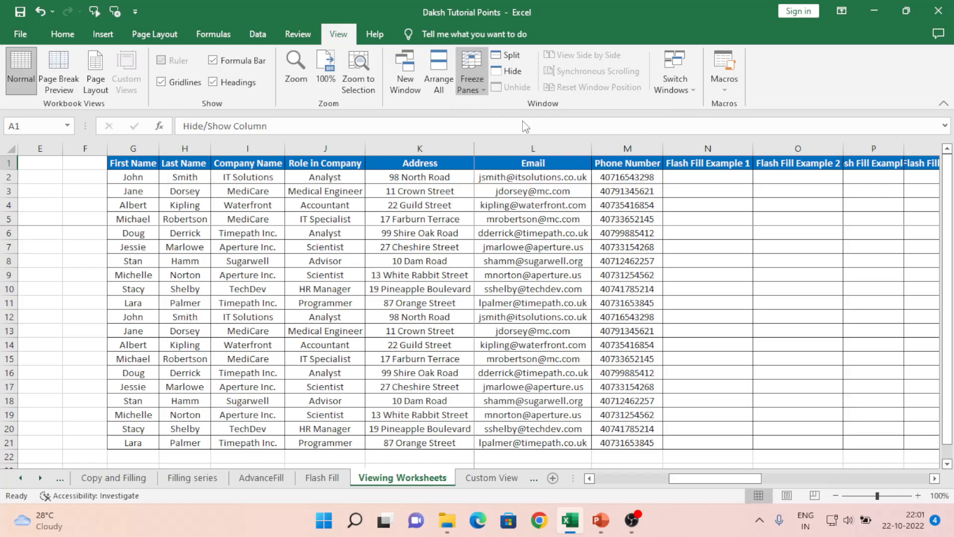
click(386, 224)
key(Left)
key(Left)
key(Left)
key(Left)
key(Left)
key(Left)
key(Left)
key(Left)
key(Left)
key(Left)
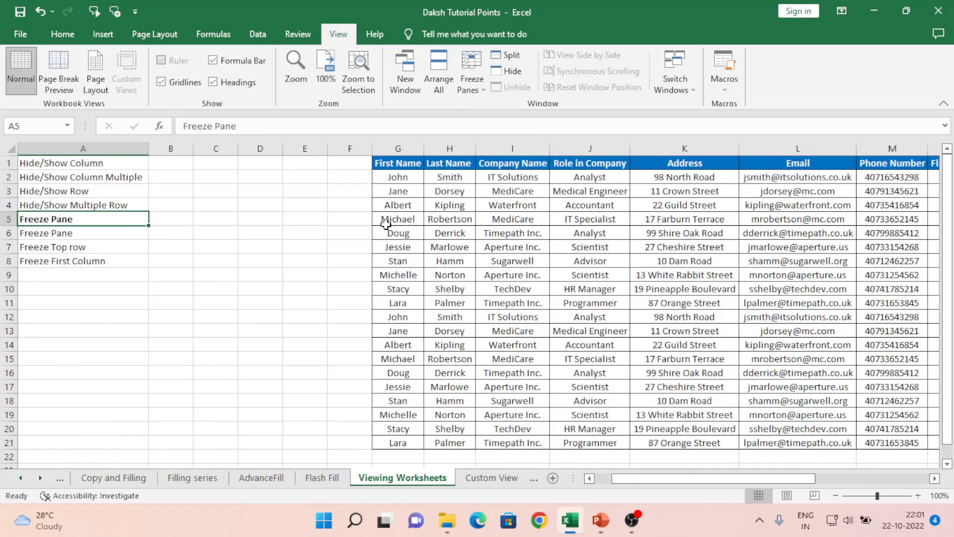
- Review the freeze topics listed in cells A5 to A8
key(Down)
key(Down)
key(Down)
key(Up)
key(Up)
key(Up)
key(Down)
key(Down)
key(Up)
key(Up)
- Change the heading in A5 to Freeze Panes, copy it down into A6, and remove the bold from A6
key(F2)
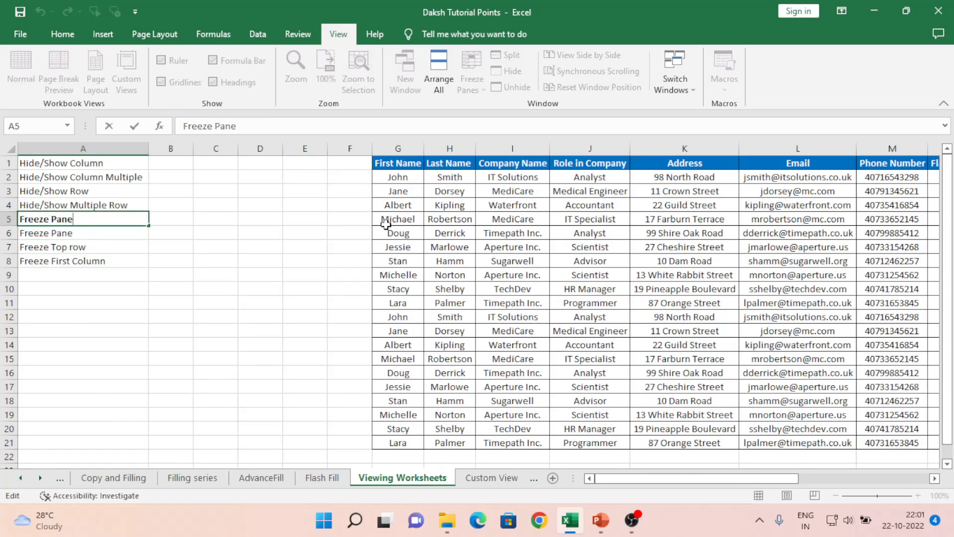
text(s)
key(Return)
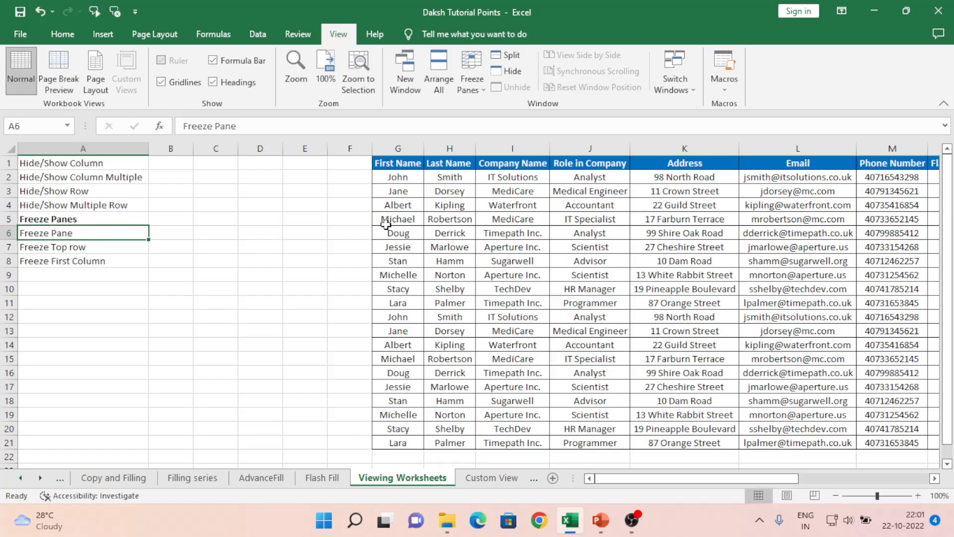
key(ctrl+d)
key(ctrl+b)
key(Down)
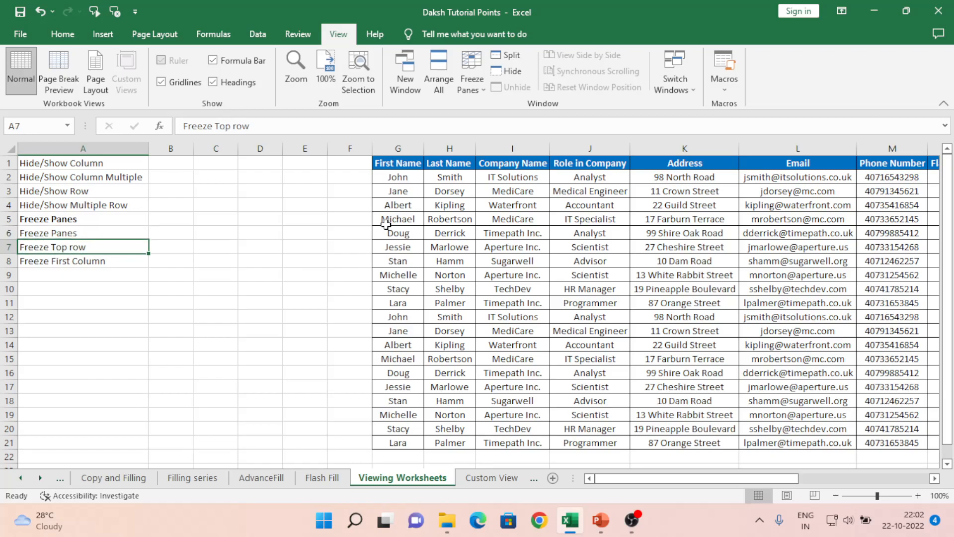
key(Down)
key(Up)
key(Down)
key(Up)
key(Up)
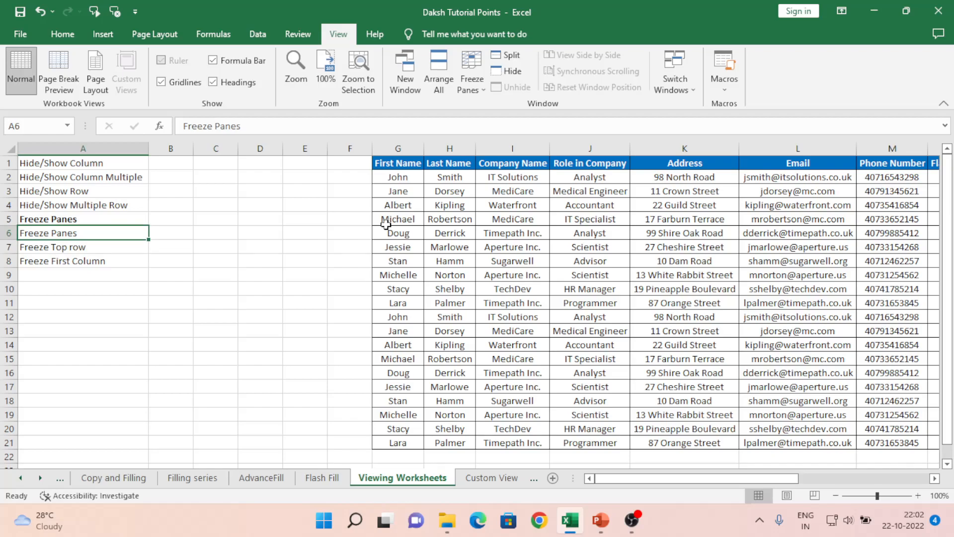
- Browse along row 13 to the Flash Fill Example 5 column and back to A13 to check scrolling without frozen panes
click(526, 326)
key(Right)
key(Right)
key(Right)
key(Right)
key(Right)
key(Right)
key(Right)
key(Right)
key(Right)
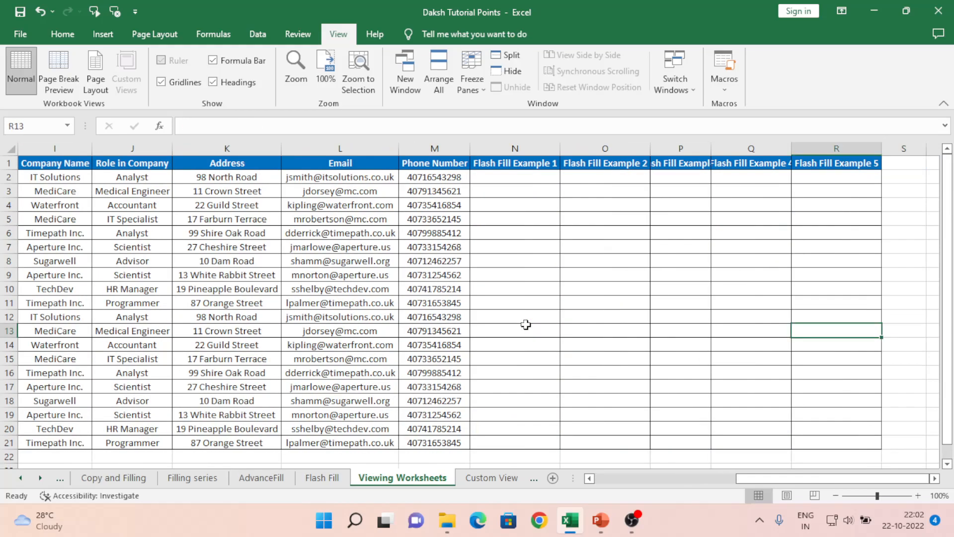
key(Left)
key(Left)
key(Left)
key(Left)
key(Left)
key(Left)
key(Left)
key(Left)
key(Home)
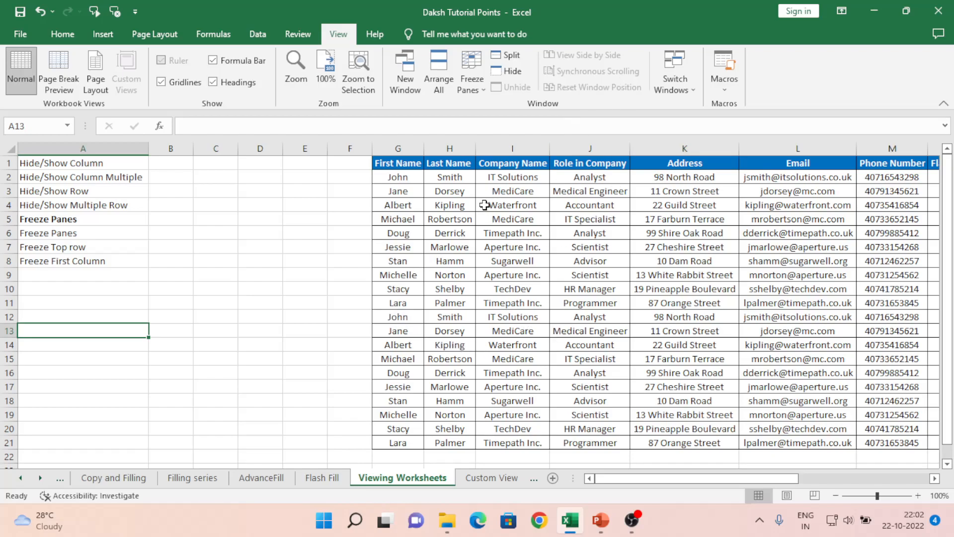
- Split the worksheet window into four panes at cell K8
click(522, 204)
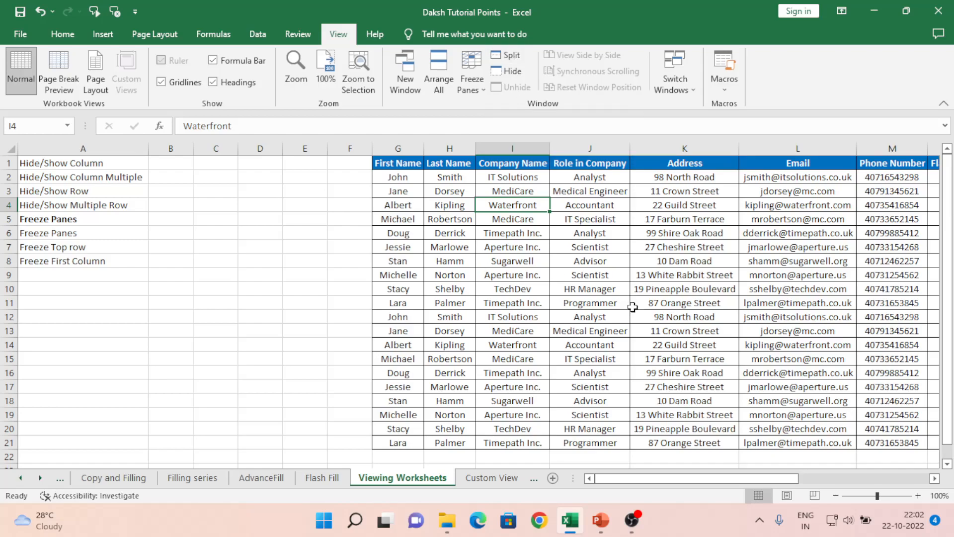
click(710, 263)
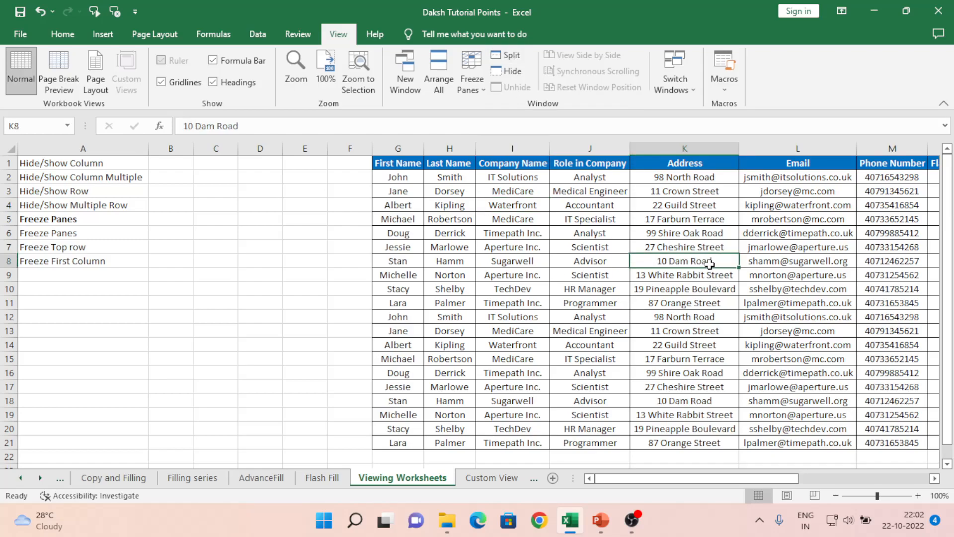
click(514, 57)
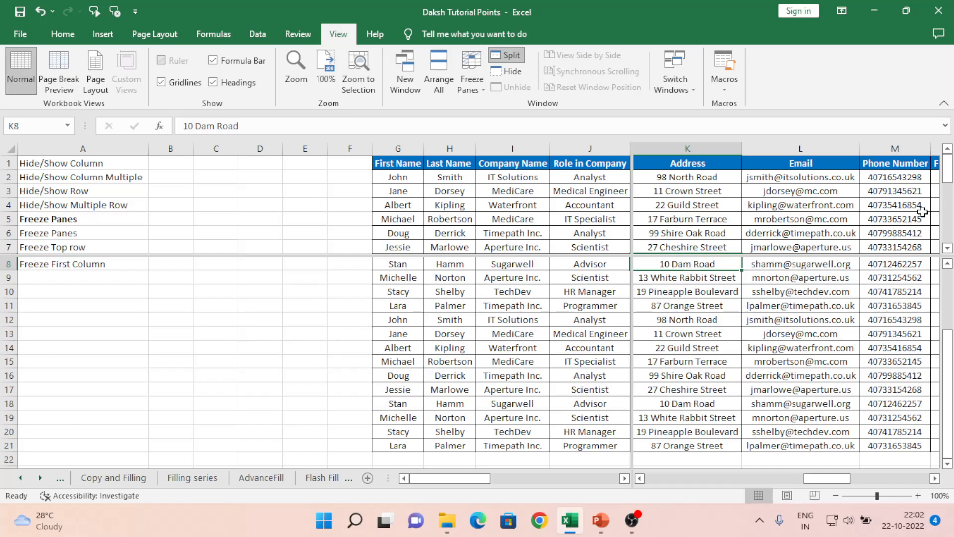
- Scroll the panes beside the vertical split through the Flash Fill columns and back to Role in Company to check independent scrolling
click(935, 478)
click(935, 478)
click(934, 478)
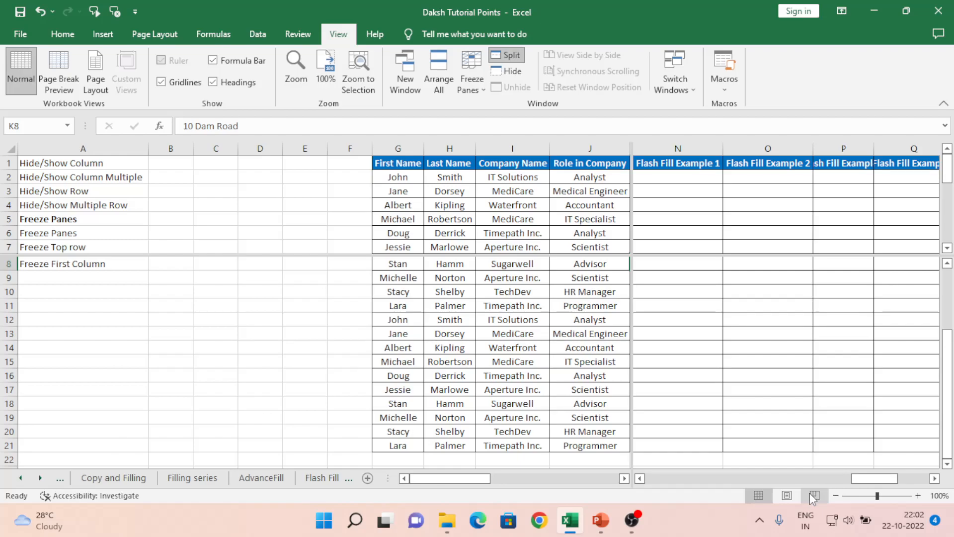
click(640, 478)
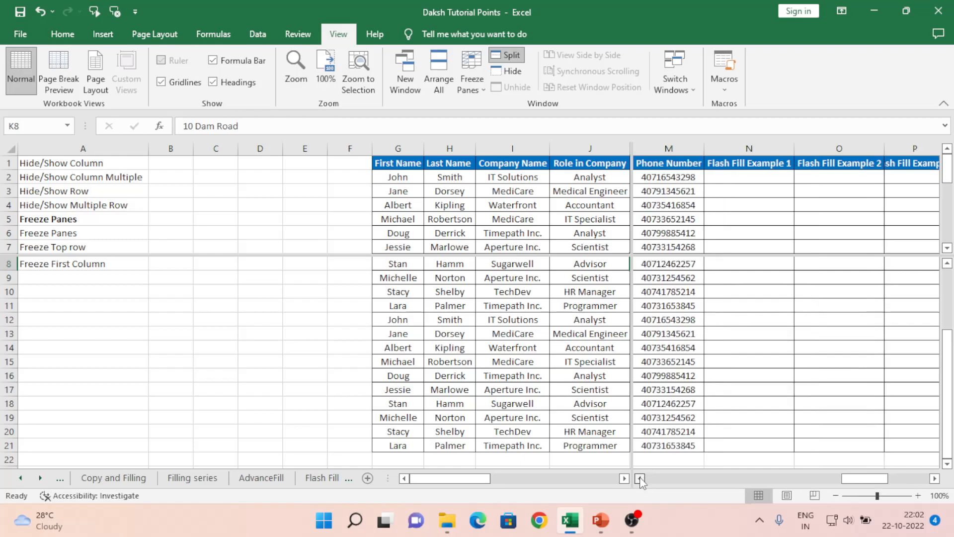
click(640, 478)
click(640, 478)
click(640, 478)
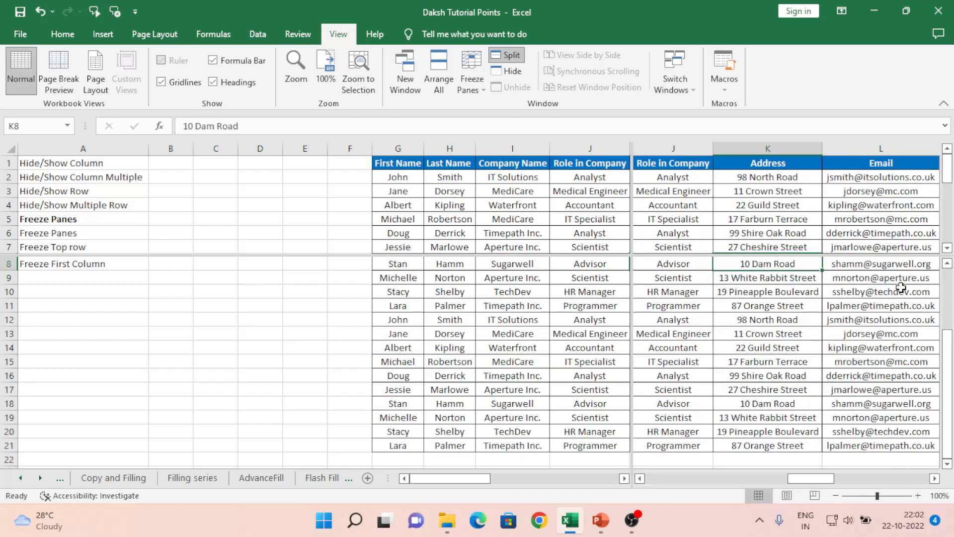
- Scroll the panes above the horizontal split through the table rows and those beside the vertical split to Phone Number to compare pane scrolling
click(948, 248)
click(947, 249)
click(948, 248)
click(947, 248)
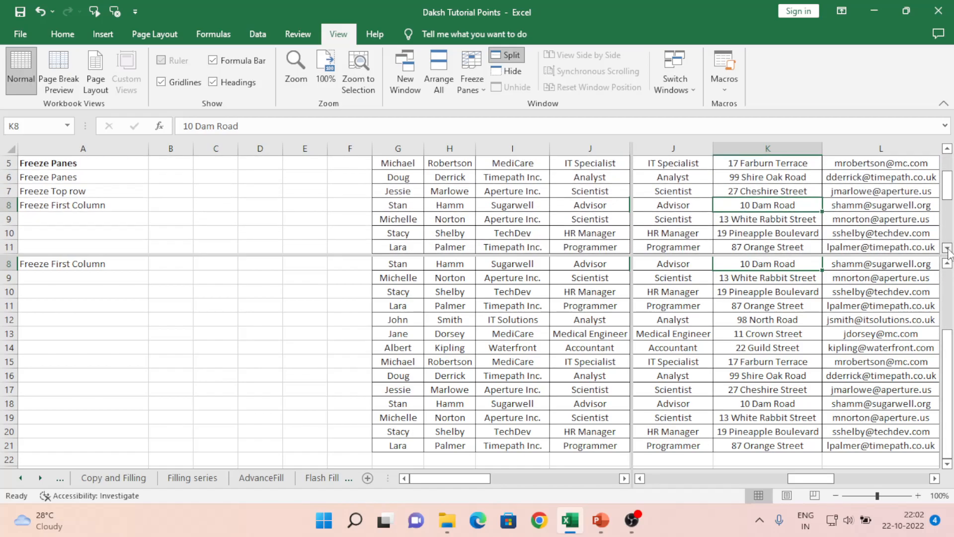
click(948, 149)
click(948, 149)
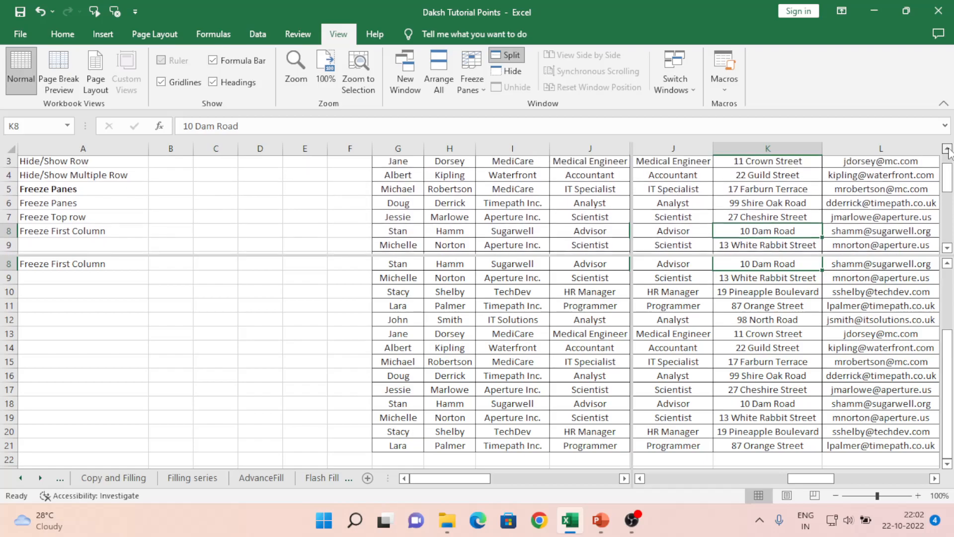
click(948, 149)
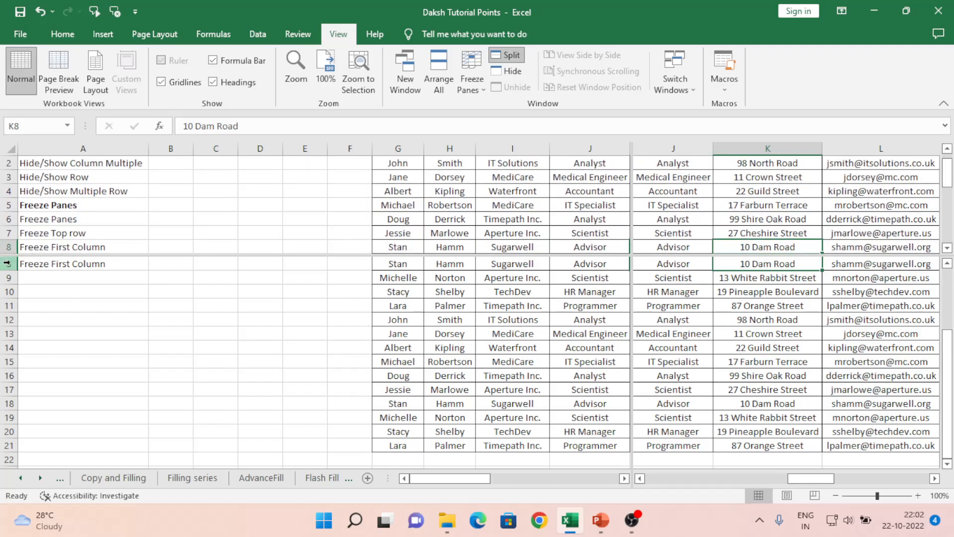
drag(948, 248, 948, 248)
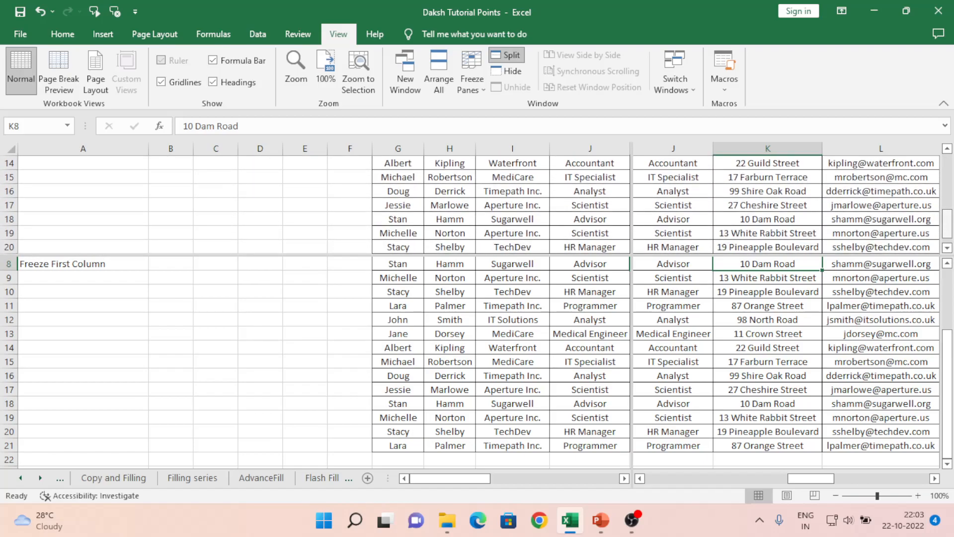
click(948, 150)
click(947, 150)
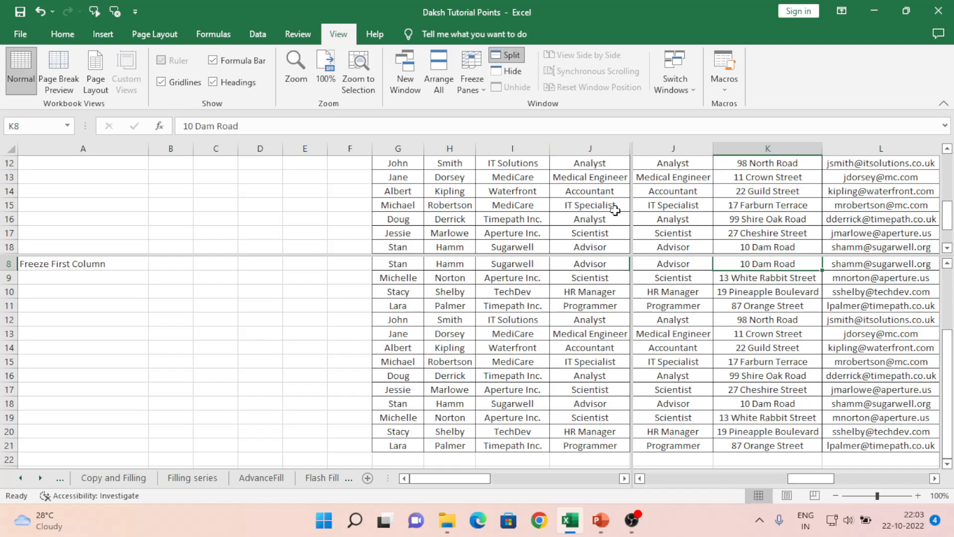
click(934, 478)
click(934, 478)
click(934, 478)
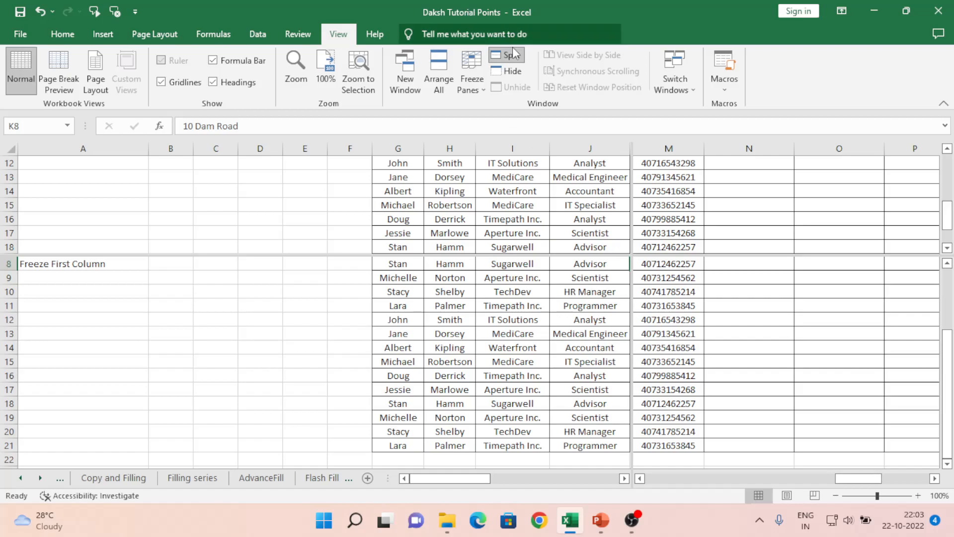
- Remove both the horizontal and vertical splits from the worksheet and return to cell A1
double_click(598, 254)
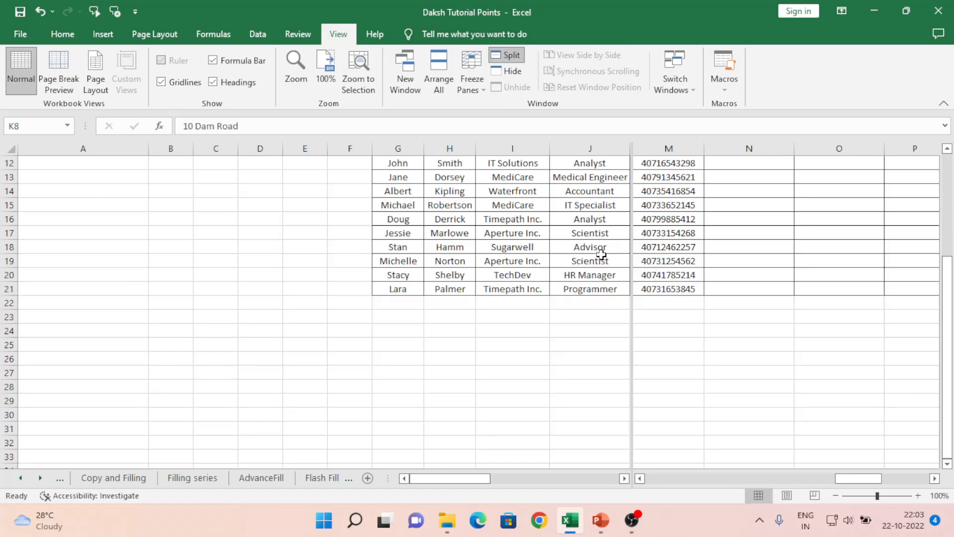
double_click(633, 253)
click(593, 236)
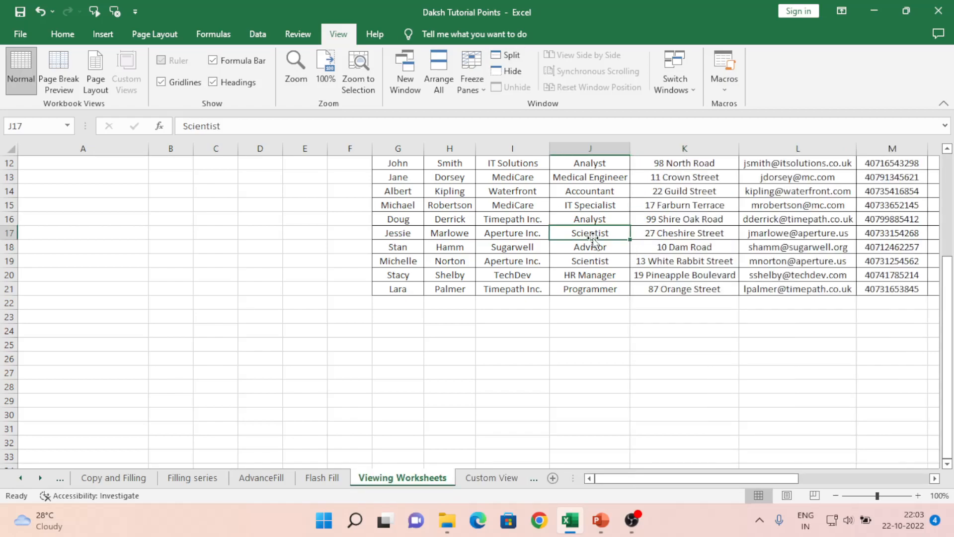
key(Up)
key(ctrl+Up)
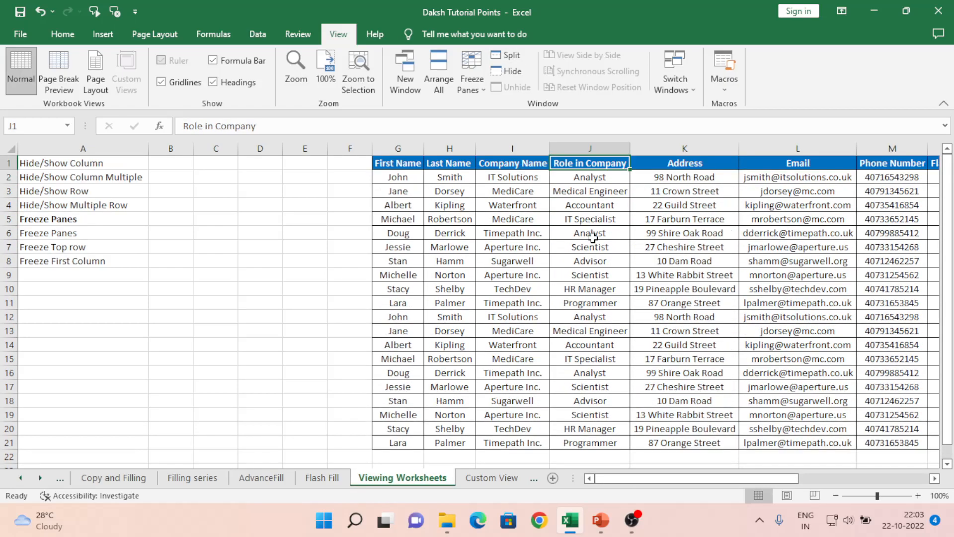
key(Left)
key(Left)
key(Left)
key(Left)
key(Left)
key(Left)
key(Left)
key(Left)
key(Left)
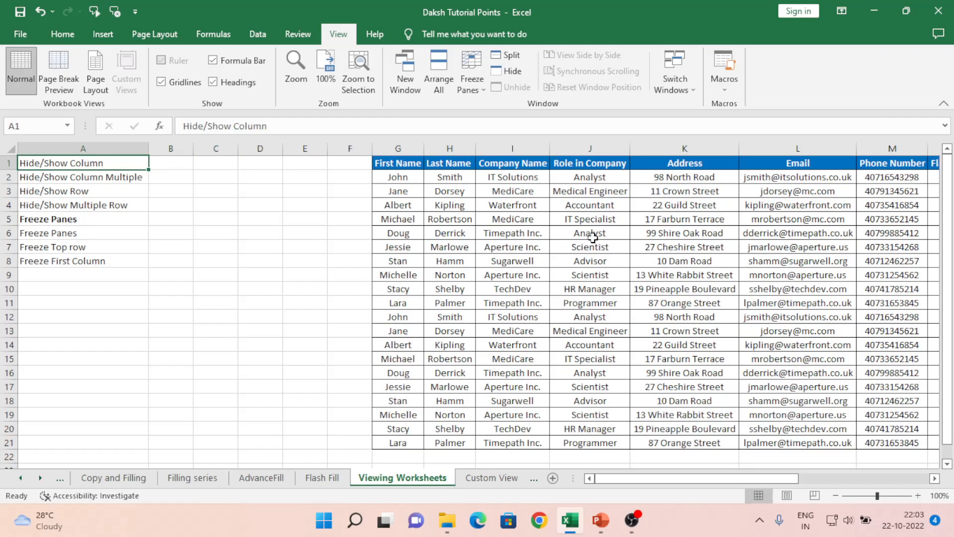